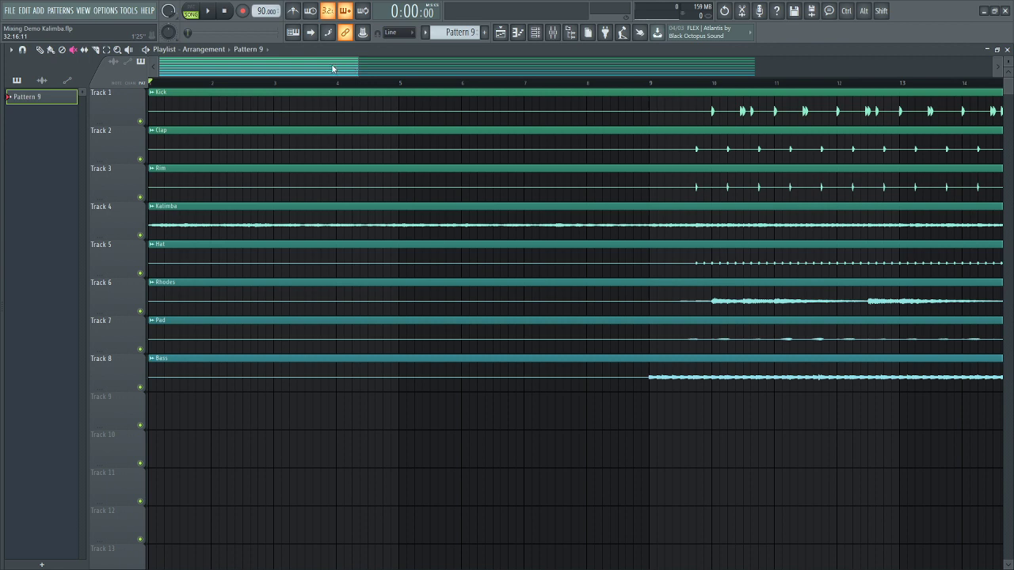
# Play the whole arrangement from the start of the playlist, and stop playback
pyautogui.moveTo(253, 66); pyautogui.dragTo(264, 68)
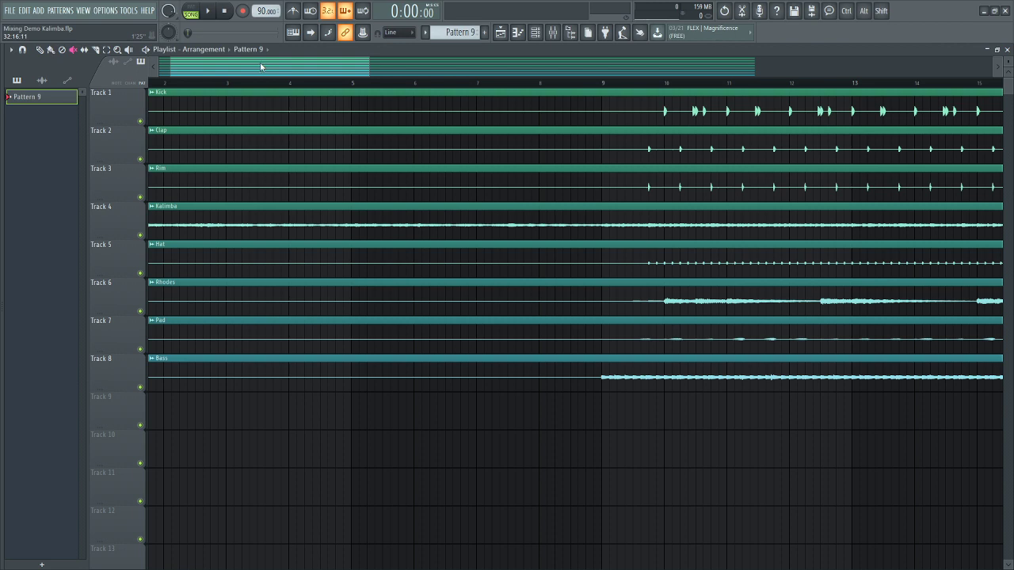
pyautogui.moveTo(259, 68); pyautogui.dragTo(247, 68)
pyautogui.moveTo(358, 71); pyautogui.dragTo(932, 170)
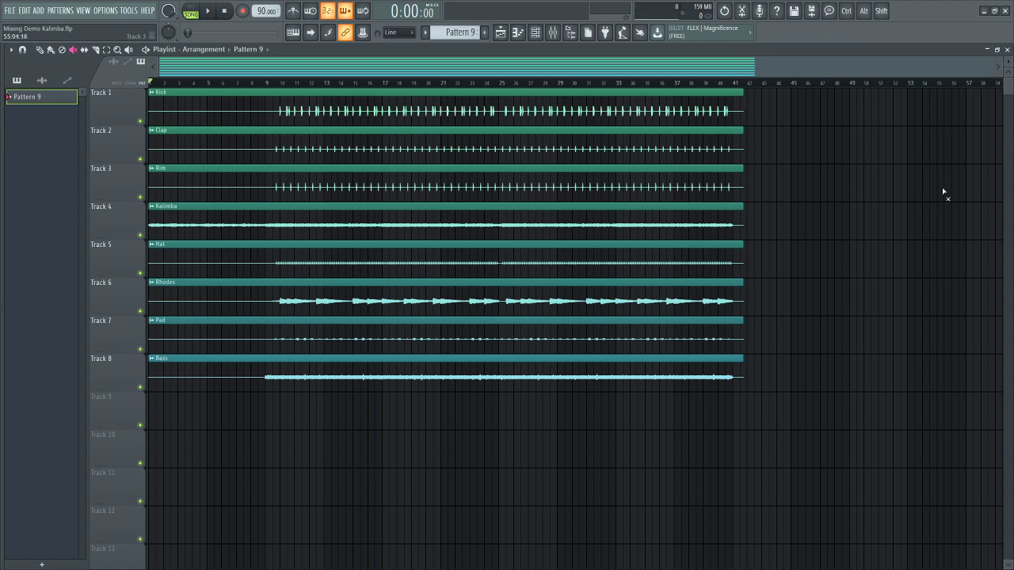
pyautogui.moveTo(992, 70); pyautogui.dragTo(966, 168)
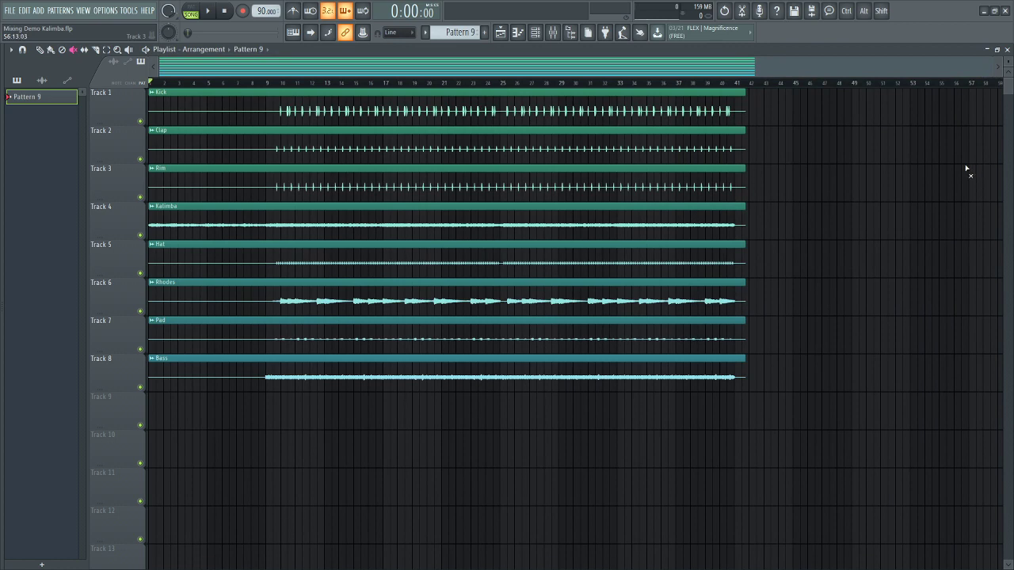
pyautogui.click(992, 70)
pyautogui.moveTo(980, 69); pyautogui.dragTo(961, 71)
pyautogui.press('space')
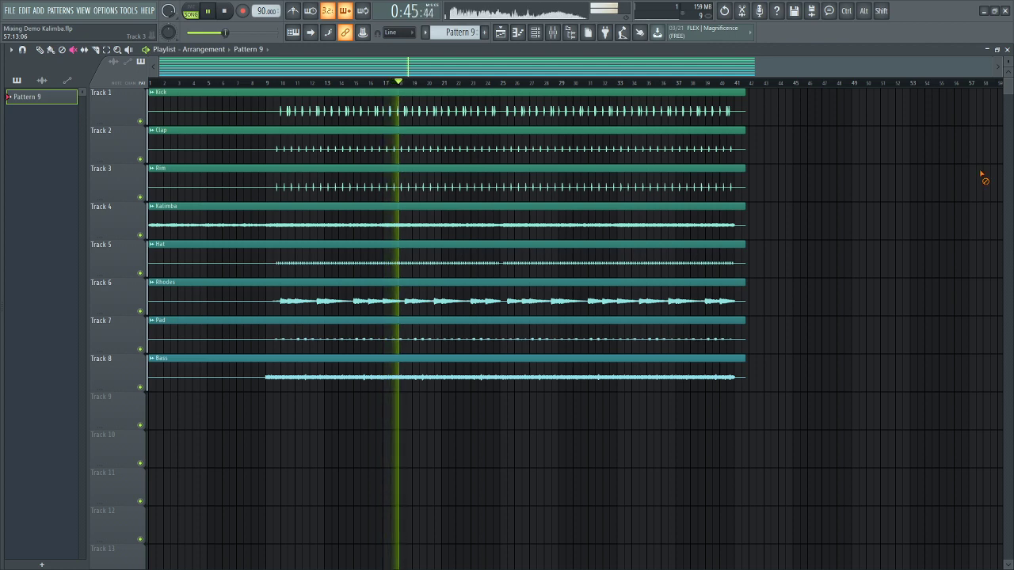
pyautogui.press('space')
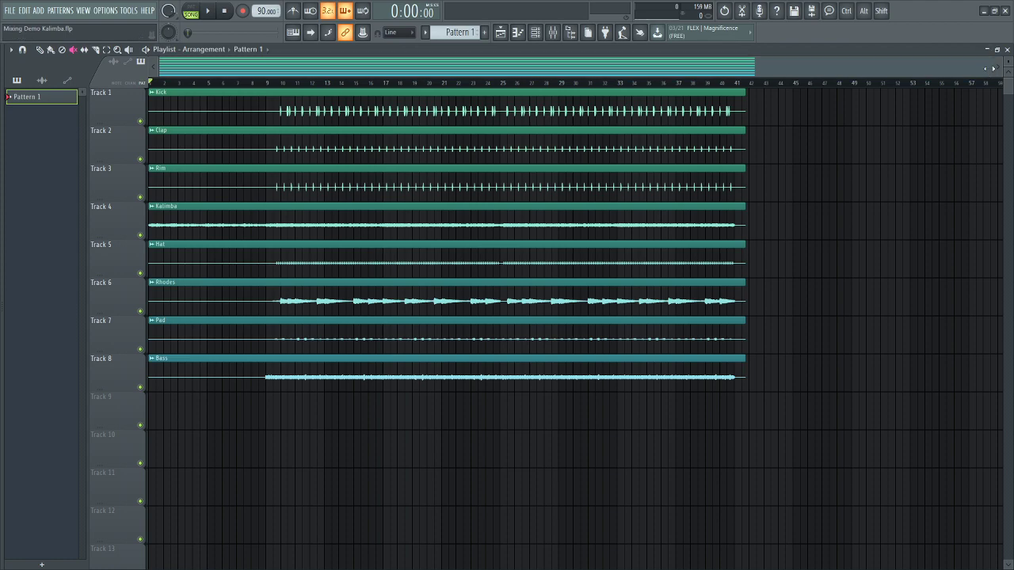
# Open the mixer and resize its window to show only the master and the eight named tracks
pyautogui.moveTo(990, 65); pyautogui.dragTo(1008, 98)
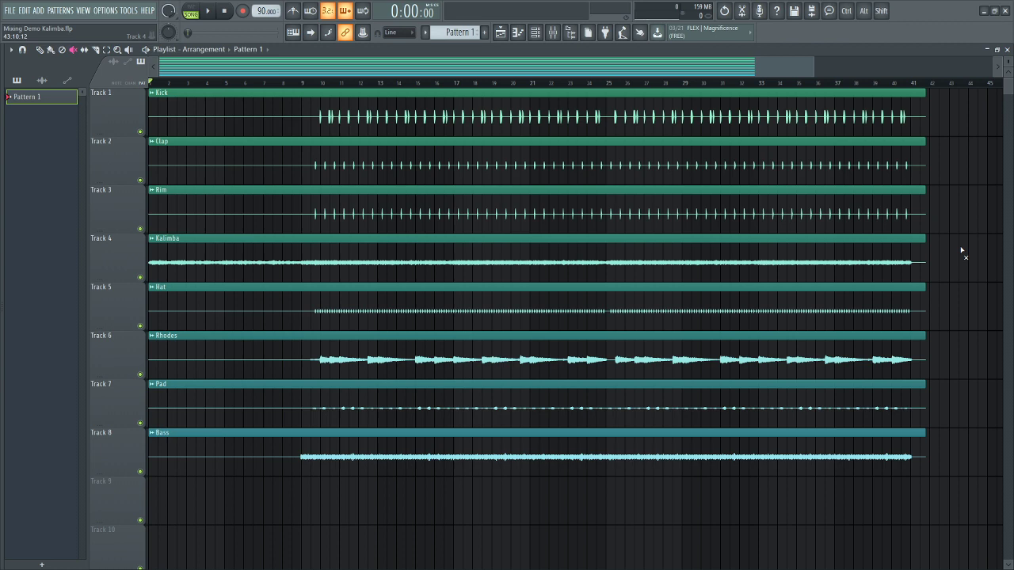
pyautogui.click(555, 35)
pyautogui.moveTo(484, 257); pyautogui.dragTo(541, 247)
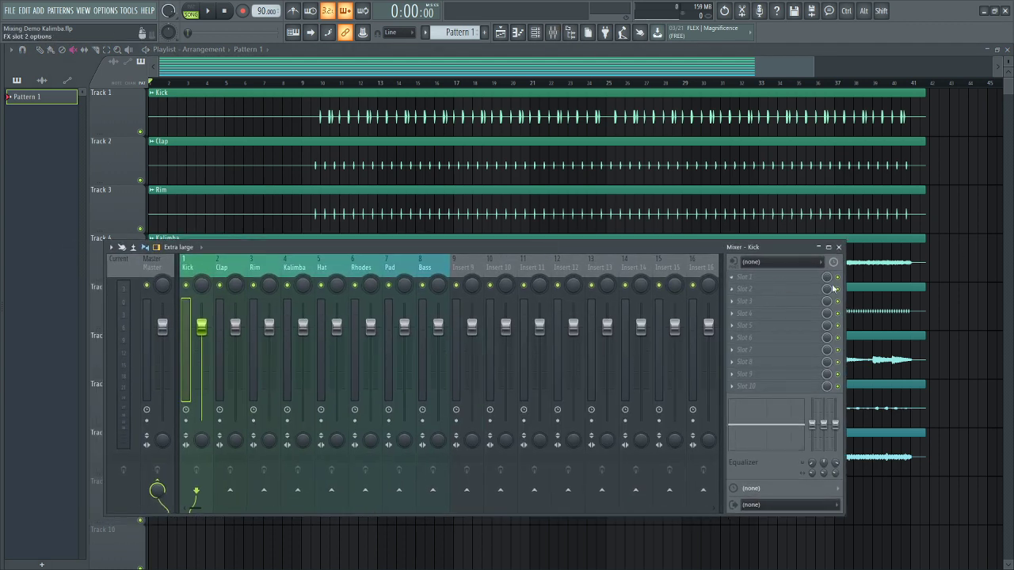
pyautogui.moveTo(844, 289); pyautogui.dragTo(580, 287)
pyautogui.moveTo(521, 244); pyautogui.dragTo(698, 254)
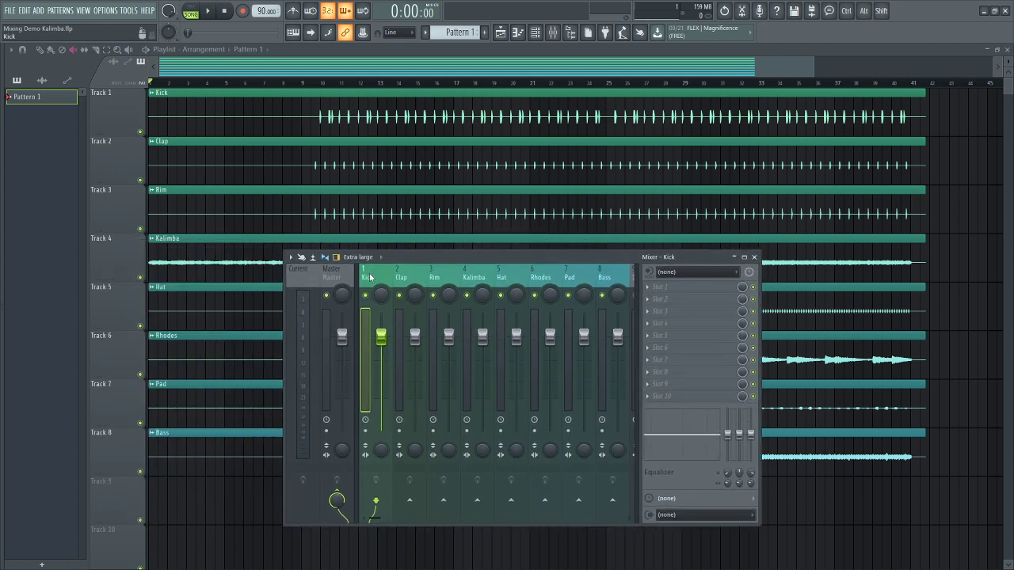
# Load Ozone Imager 2 into the first effect slot of the Master track
pyautogui.click(339, 322)
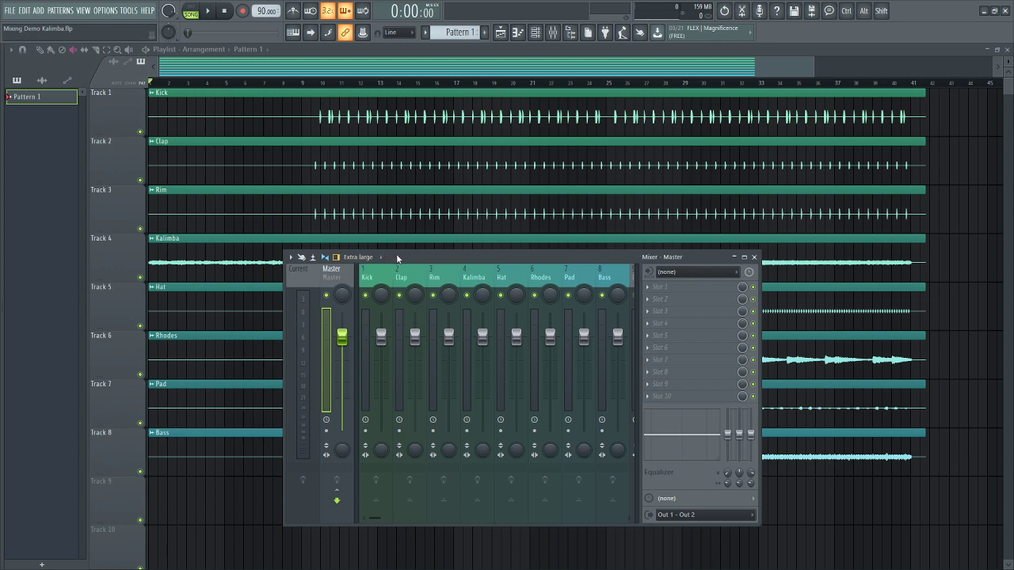
pyautogui.click(695, 287)
pyautogui.moveTo(756, 299)
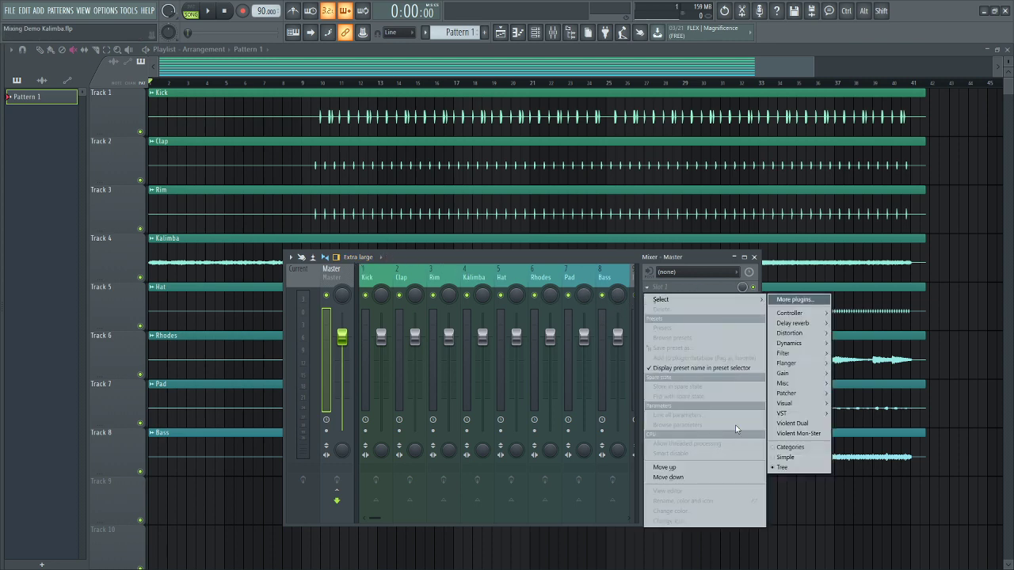
pyautogui.moveTo(802, 414)
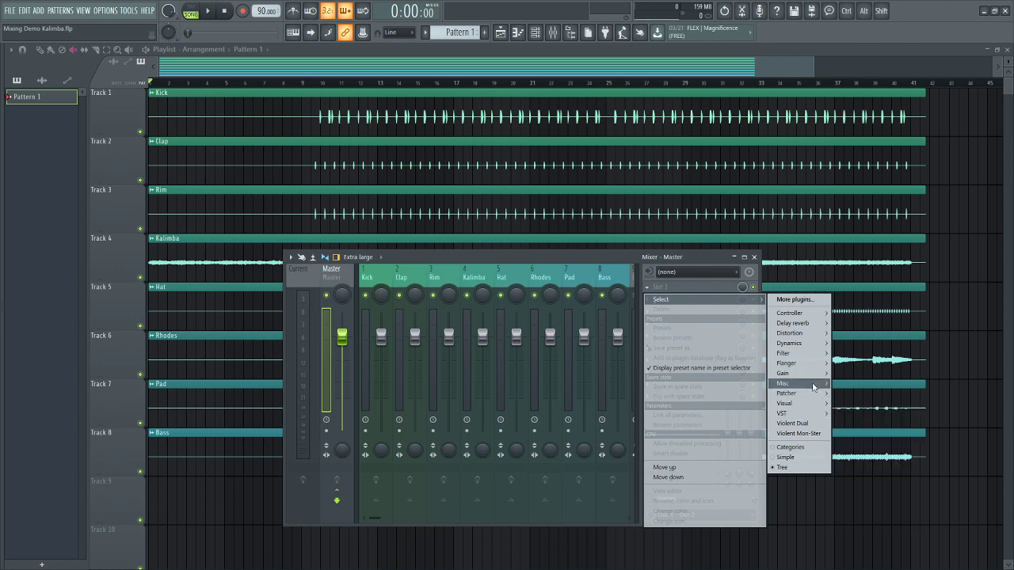
pyautogui.moveTo(810, 383)
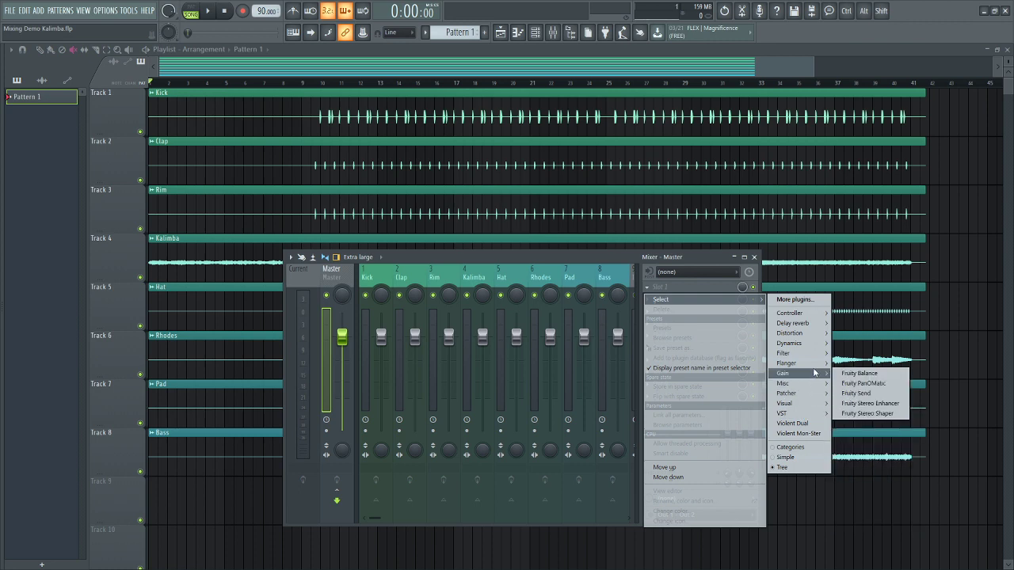
pyautogui.click(867, 464)
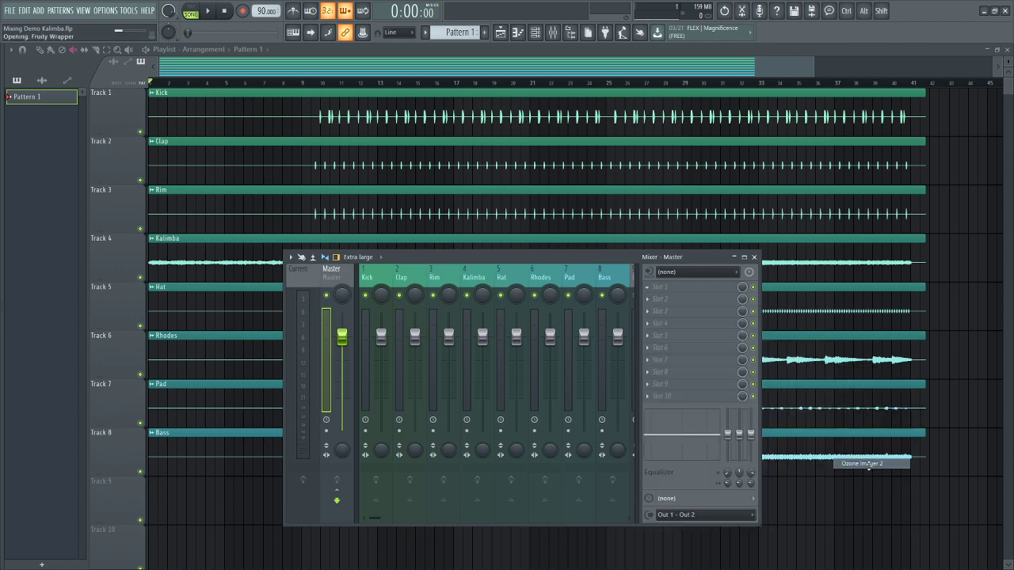
# Arrange the Ozone Imager 2 and mixer windows so that both are visible without overlapping
pyautogui.moveTo(260, 129); pyautogui.dragTo(532, 245)
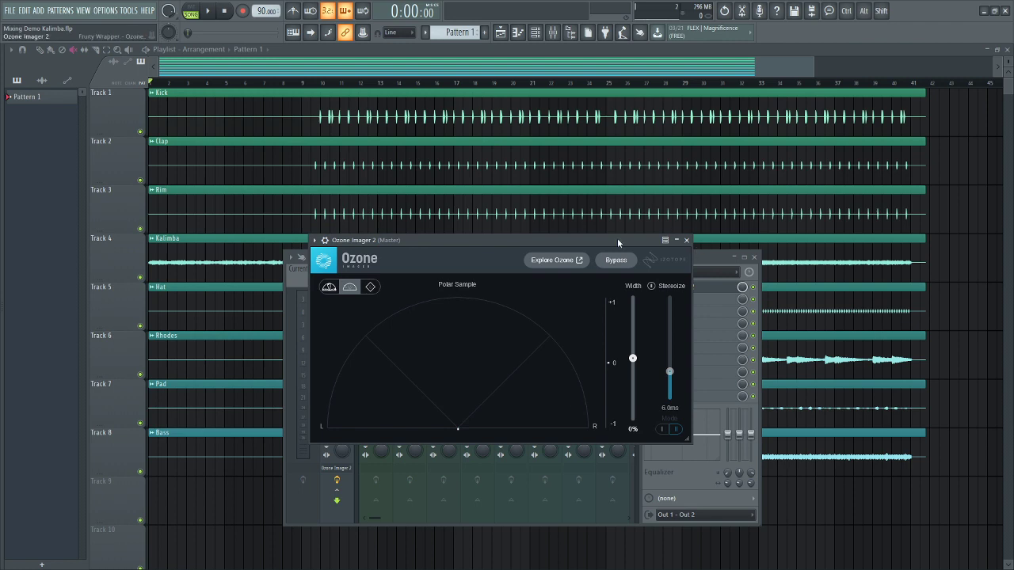
pyautogui.moveTo(616, 238); pyautogui.dragTo(490, 217)
pyautogui.click(714, 258)
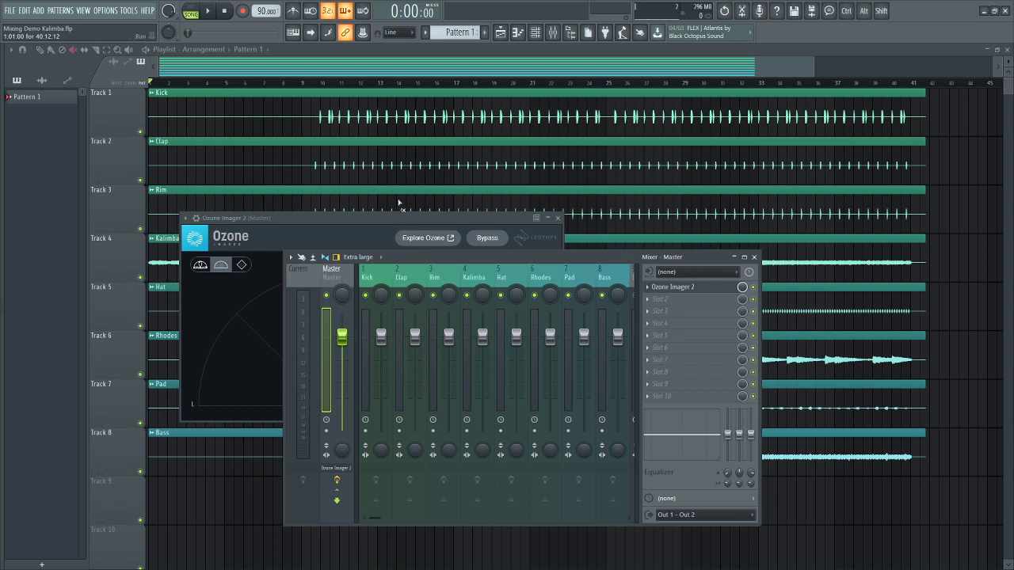
pyautogui.moveTo(400, 214); pyautogui.dragTo(370, 84)
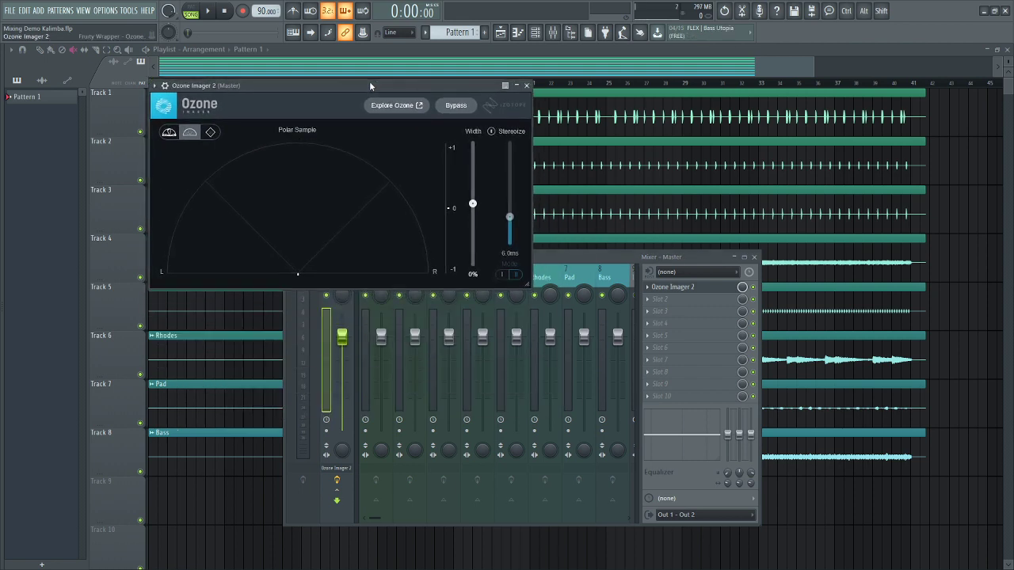
pyautogui.moveTo(624, 262); pyautogui.dragTo(687, 302)
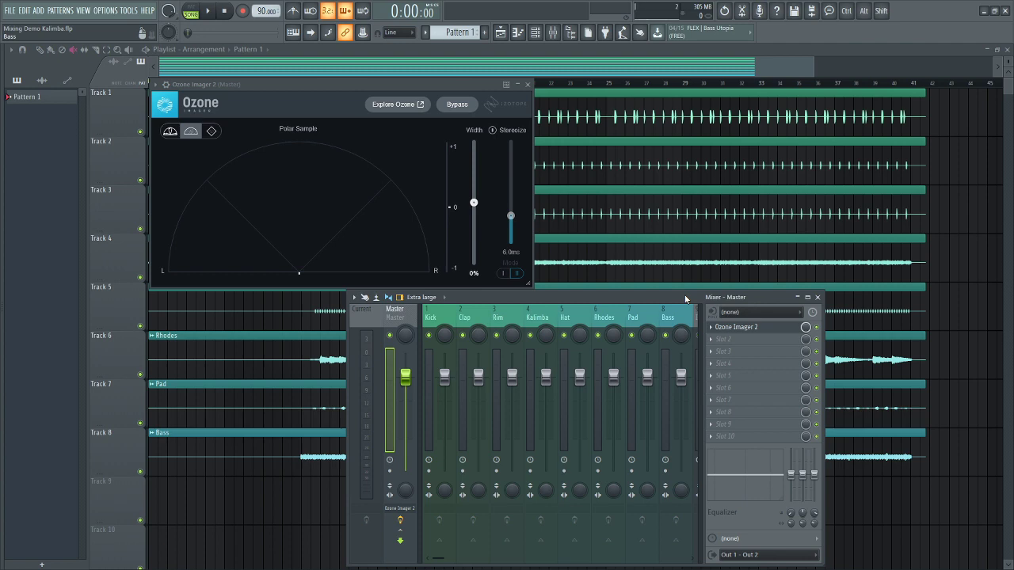
# Close the Ozone Imager 2 window and load Fruity Parametric EQ 2 into the Master track's second effect slot
pyautogui.click(736, 329)
pyautogui.click(739, 340)
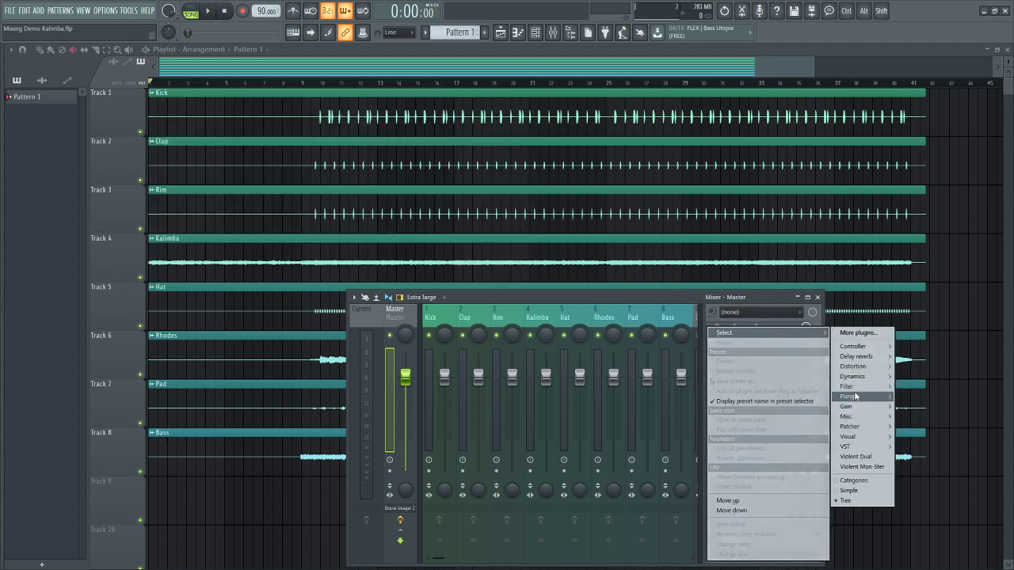
pyautogui.moveTo(855, 385)
pyautogui.click(931, 425)
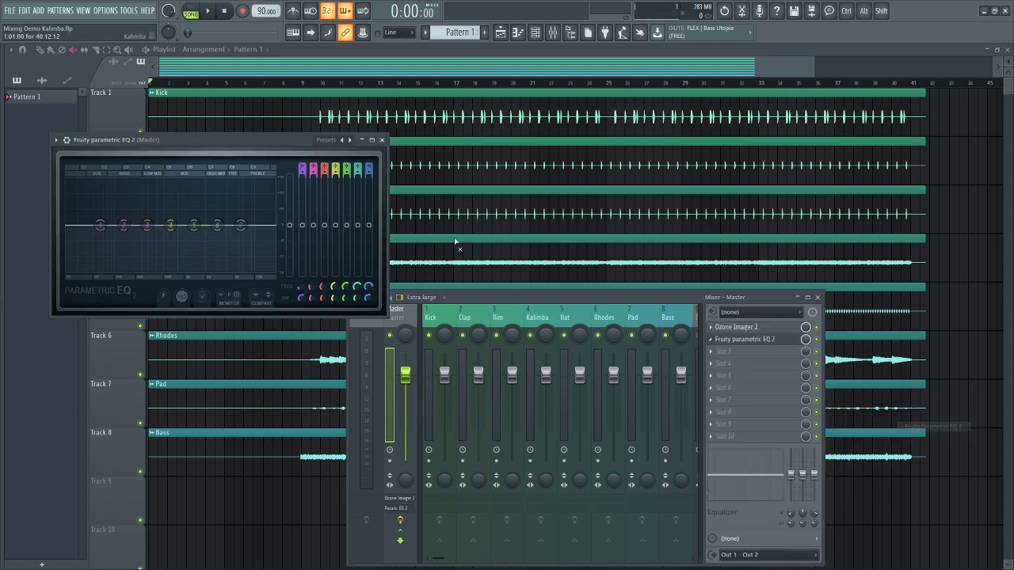
# Enlarge and reposition the Fruity Parametric EQ 2 window, and bring the playlist back to the front
pyautogui.moveTo(326, 145); pyautogui.dragTo(467, 191)
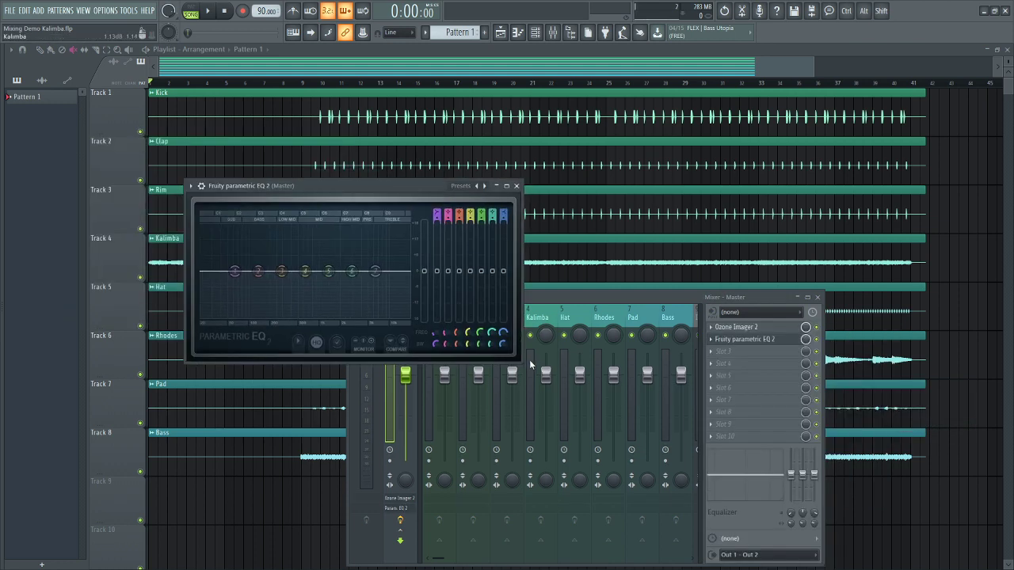
pyautogui.moveTo(526, 363); pyautogui.dragTo(748, 483)
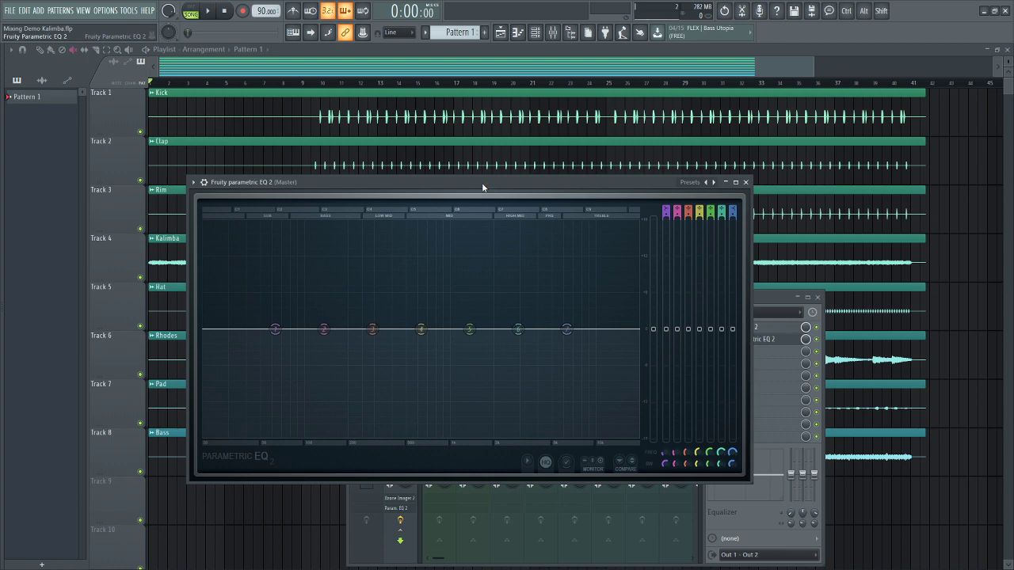
pyautogui.moveTo(482, 182); pyautogui.dragTo(483, 172)
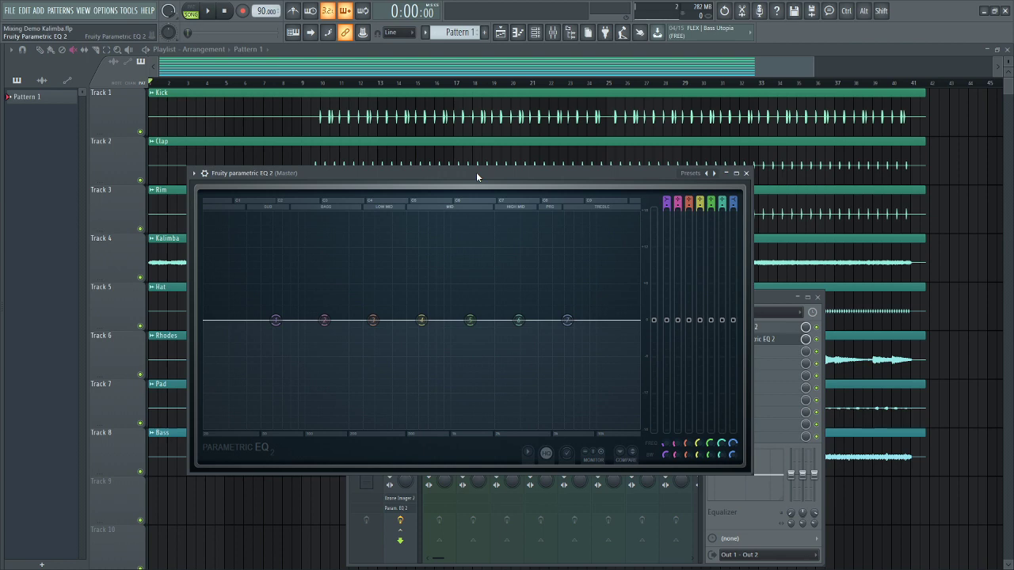
pyautogui.moveTo(476, 172); pyautogui.dragTo(464, 190)
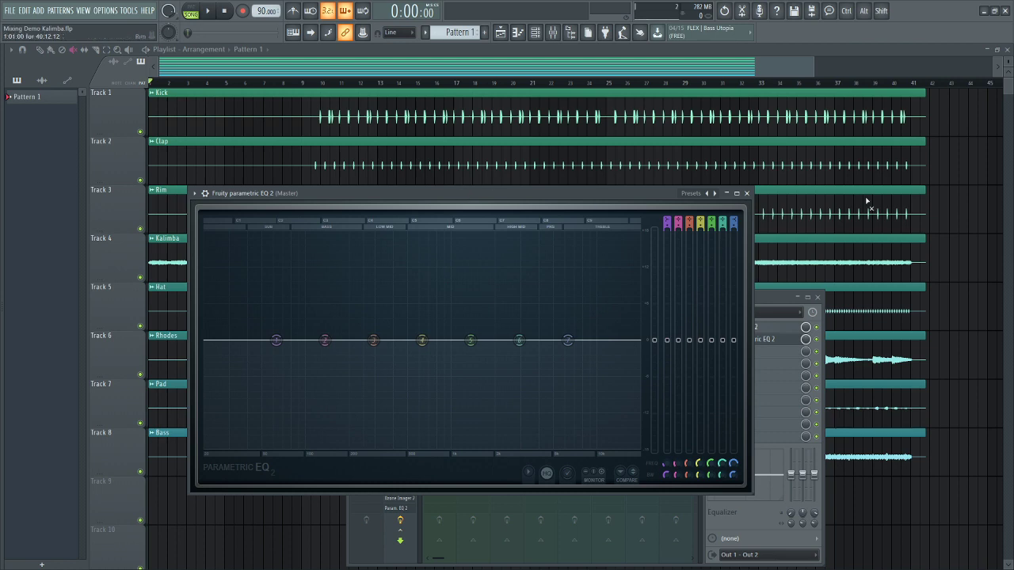
pyautogui.click(966, 199)
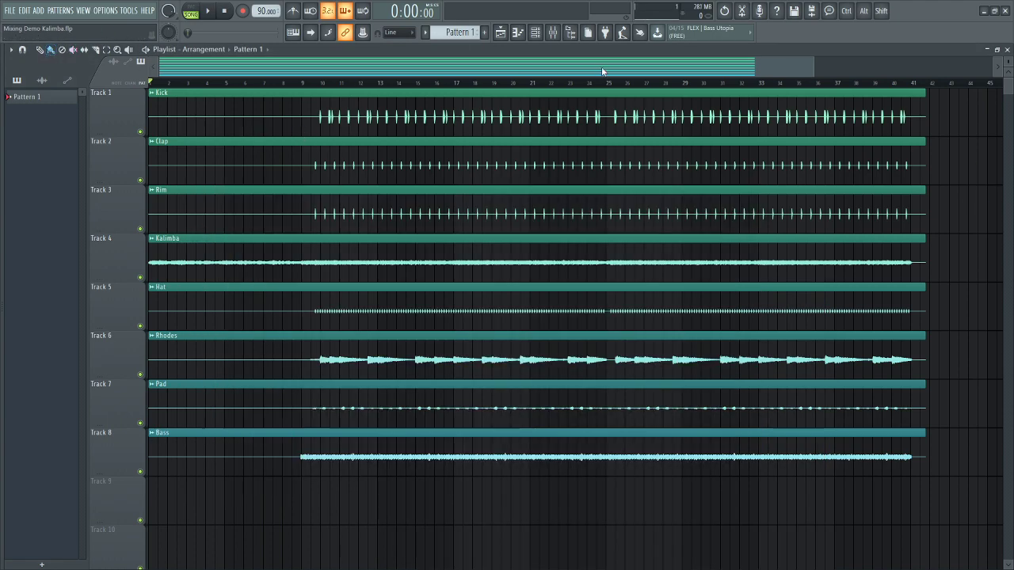
# Place the playhead at bar 9, solo the Kick track in the playlist and start playback
pyautogui.moveTo(606, 68); pyautogui.dragTo(570, 71)
pyautogui.moveTo(1008, 64); pyautogui.dragTo(1007, 69)
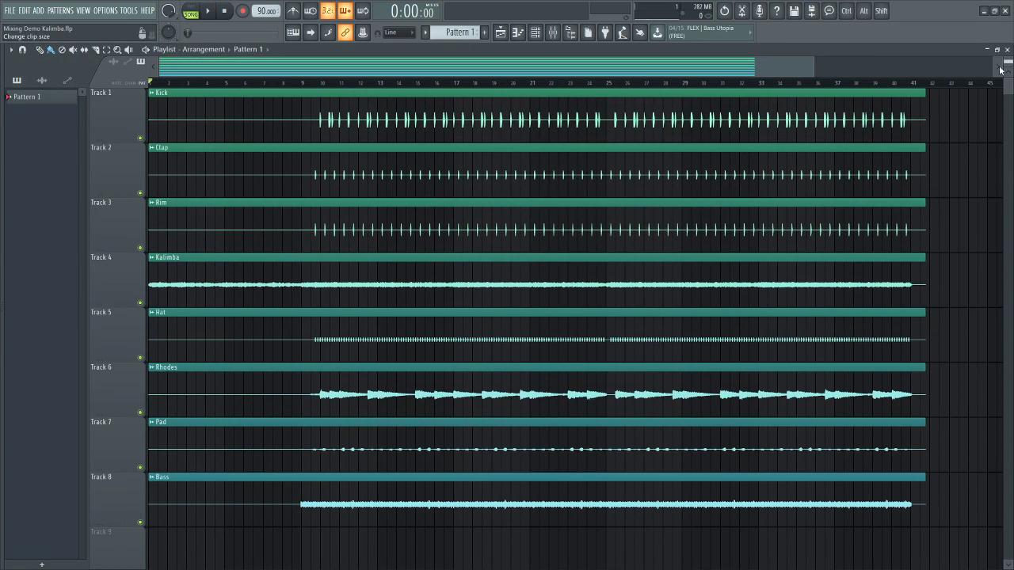
pyautogui.moveTo(290, 87); pyautogui.dragTo(302, 86)
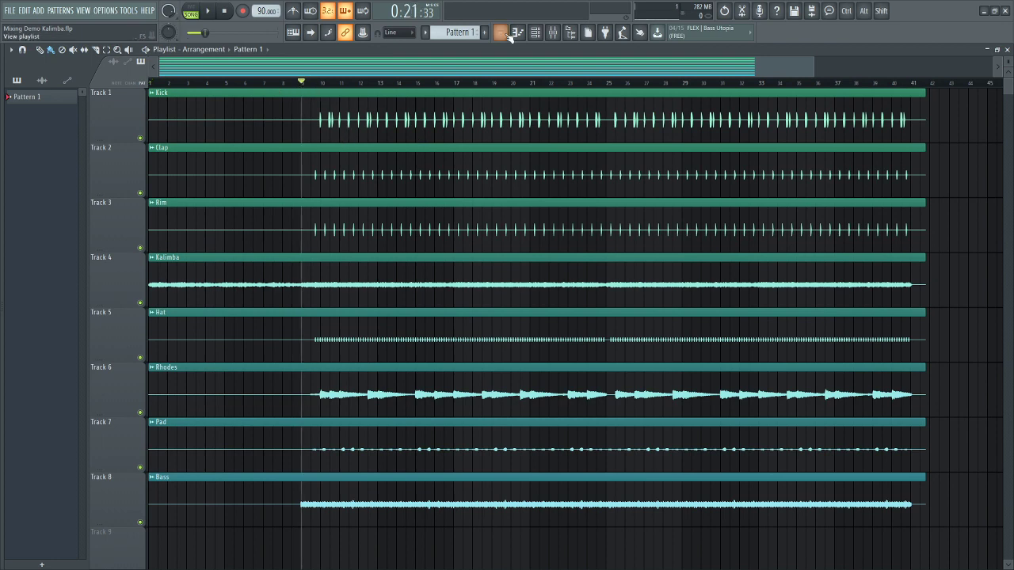
pyautogui.click(536, 31)
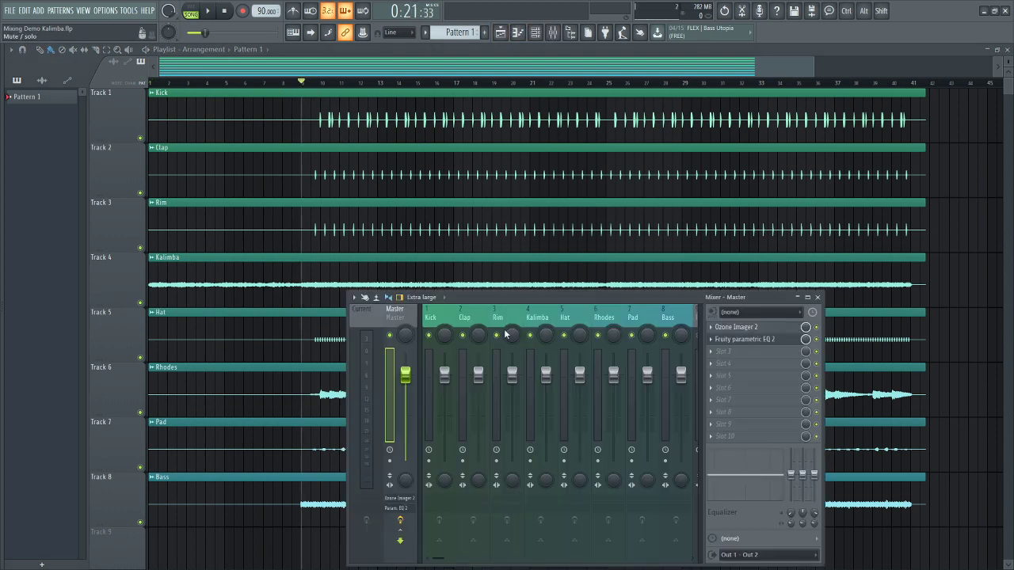
pyautogui.rightClick(144, 139)
pyautogui.press('space')
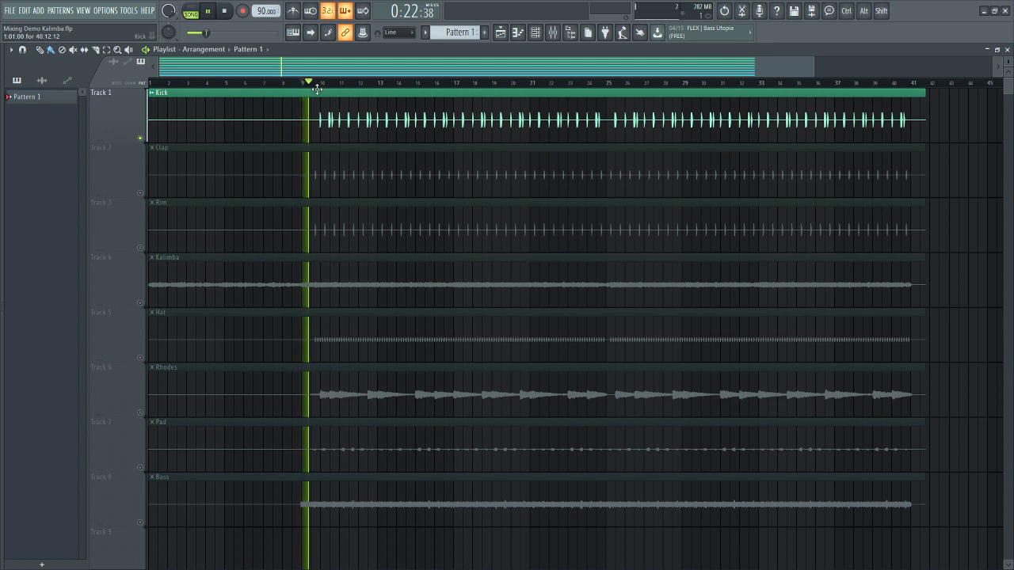
# Examine the soloed kick's spectrum in the Master track's Fruity Parametric EQ 2 during playback, and stop playback
pyautogui.press('F9')
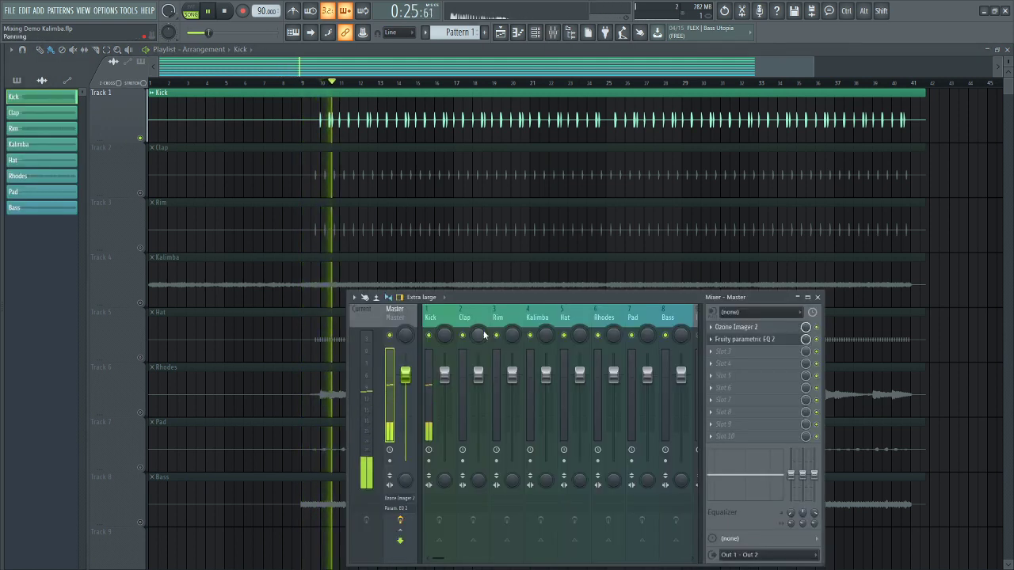
pyautogui.click(436, 317)
pyautogui.click(404, 317)
pyautogui.click(756, 339)
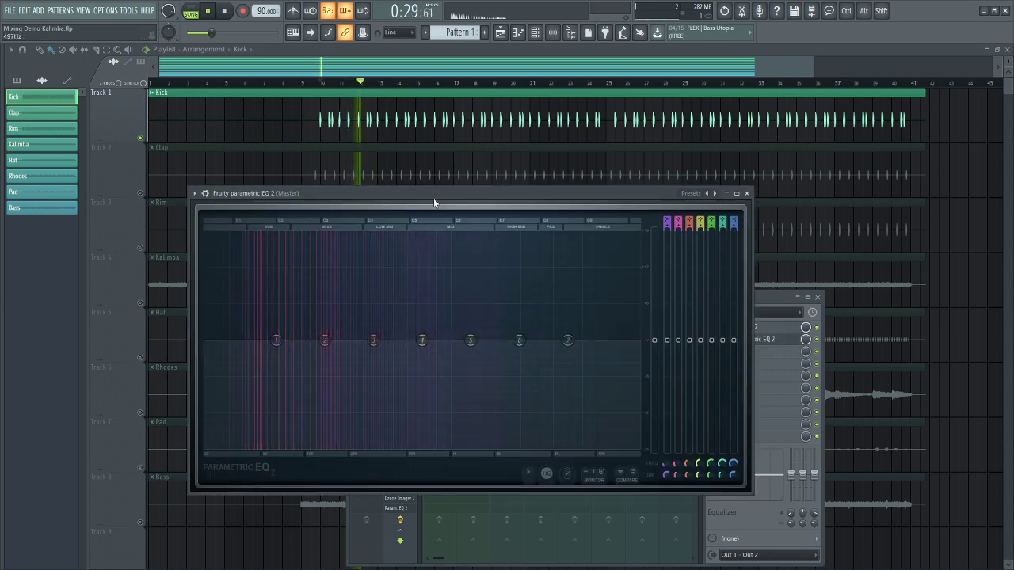
pyautogui.moveTo(433, 198); pyautogui.dragTo(472, 181)
pyautogui.press('space')
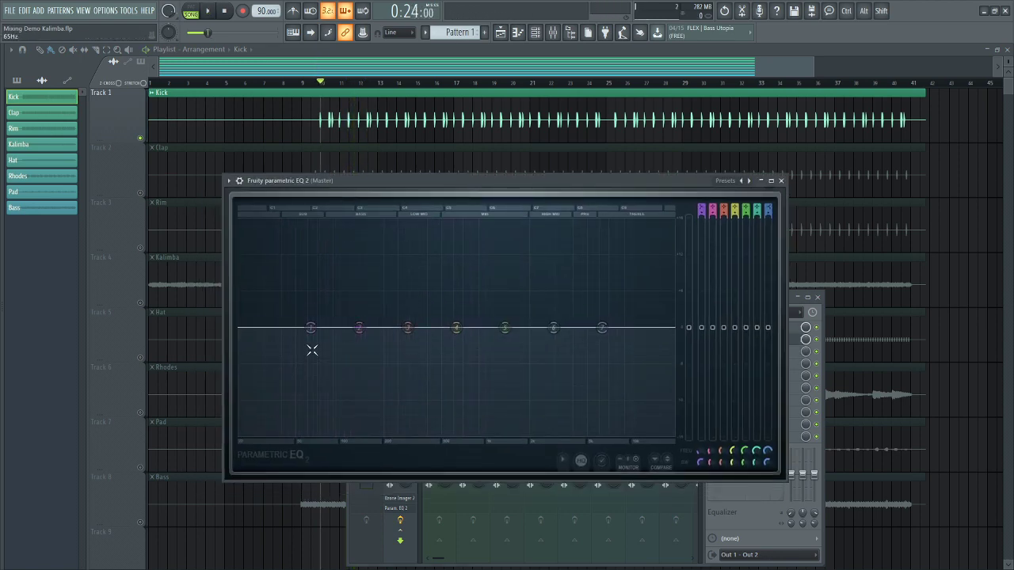
# Play the soloed kick to examine its stereo image in Ozone Imager 2, stop playback, and close the plugin and mixer windows
pyautogui.click(735, 326)
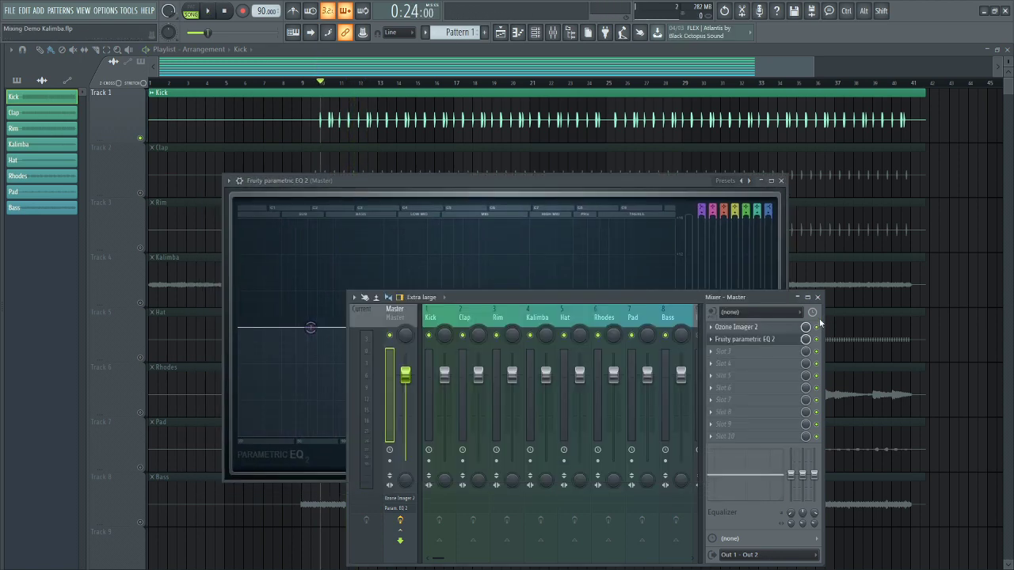
pyautogui.press('space')
pyautogui.moveTo(373, 85); pyautogui.dragTo(530, 167)
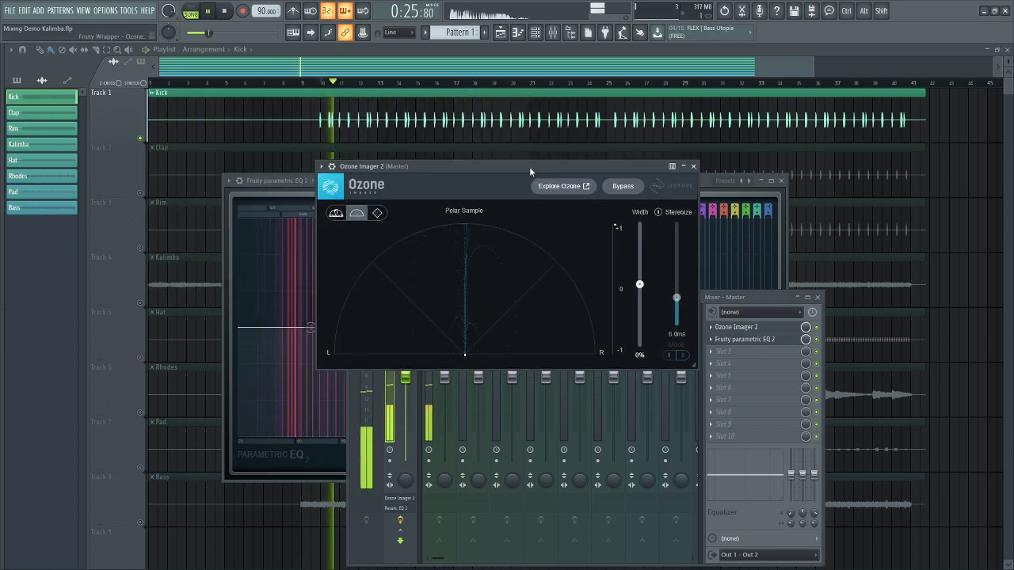
pyautogui.click(694, 166)
pyautogui.press('space')
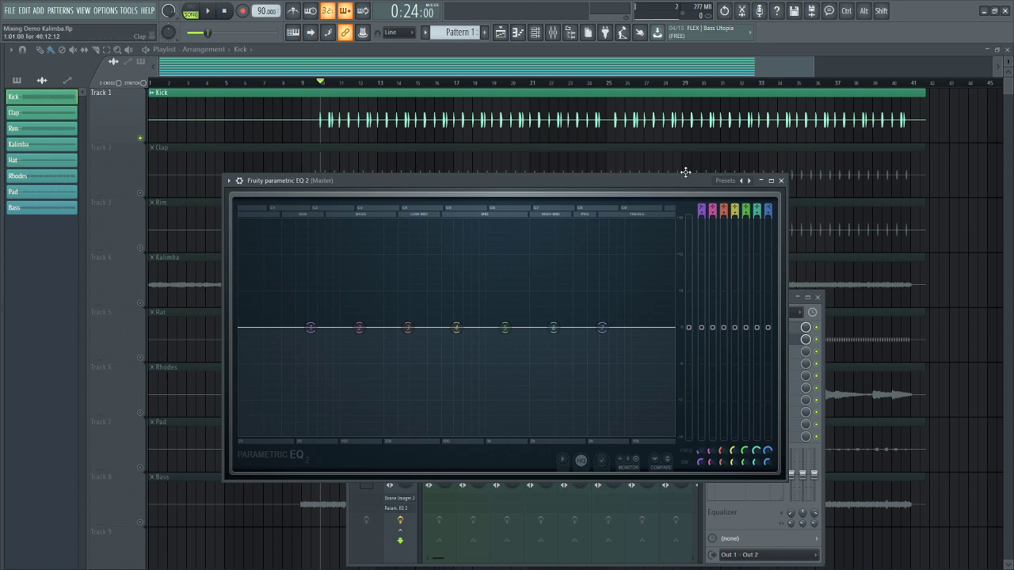
pyautogui.click(781, 180)
pyautogui.press('F9')
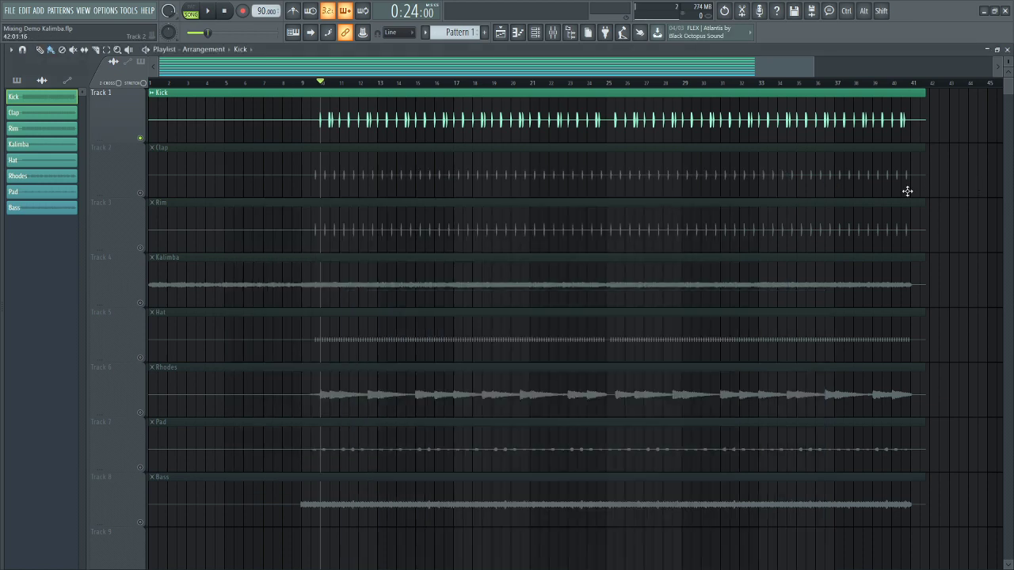
# Solo the Clap and Rim tracks together in the playlist and place the playhead at bar 9
pyautogui.rightClick(141, 193)
pyautogui.click(140, 248)
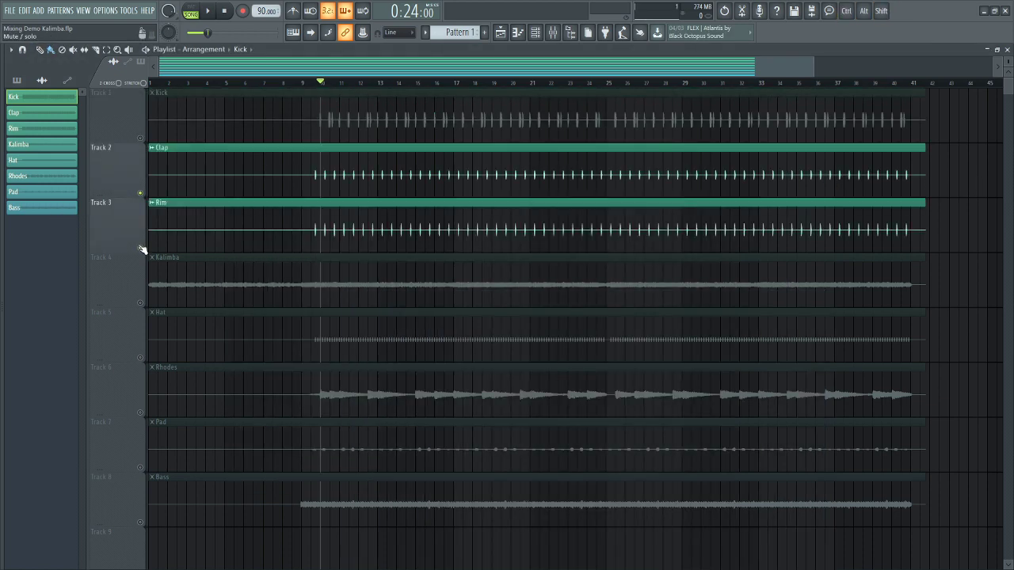
pyautogui.click(309, 86)
pyautogui.scroll(4, 309, 203)
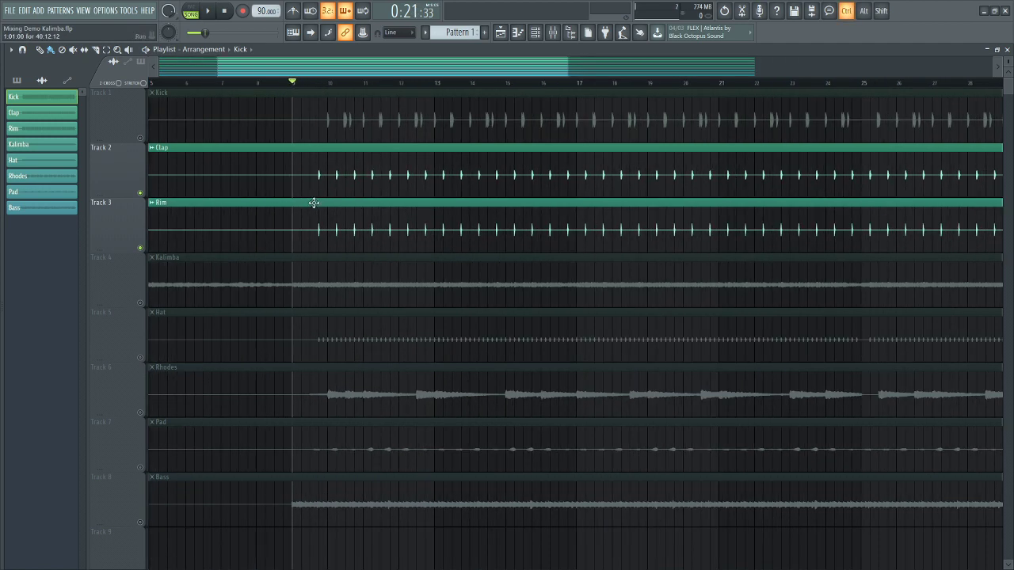
# Play the soloed clap and rim to examine their spectrum in the Master track's Fruity Parametric EQ 2, stop playback, and close the EQ
pyautogui.press('space')
pyautogui.press('F9')
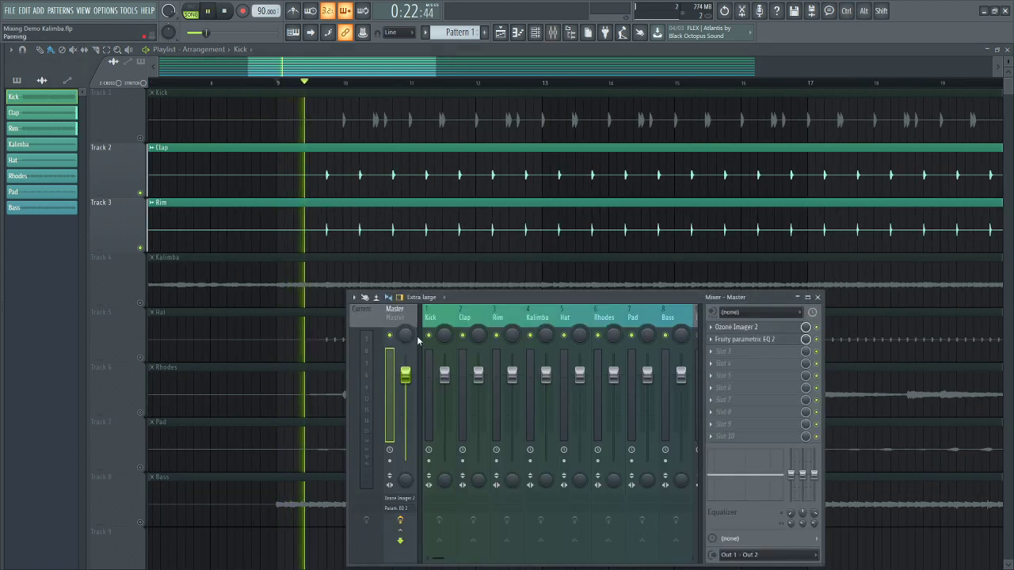
pyautogui.click(752, 344)
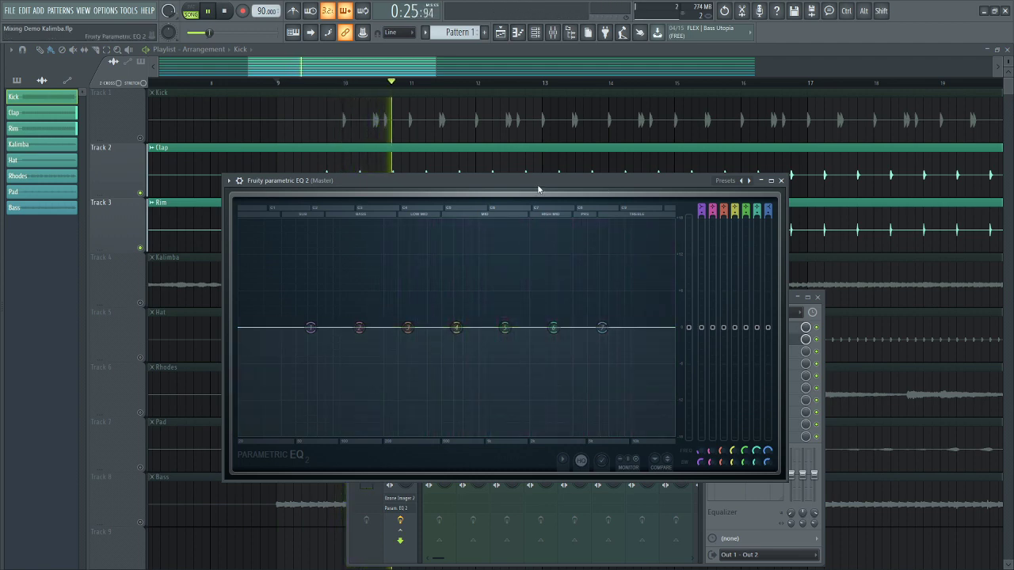
pyautogui.press('space')
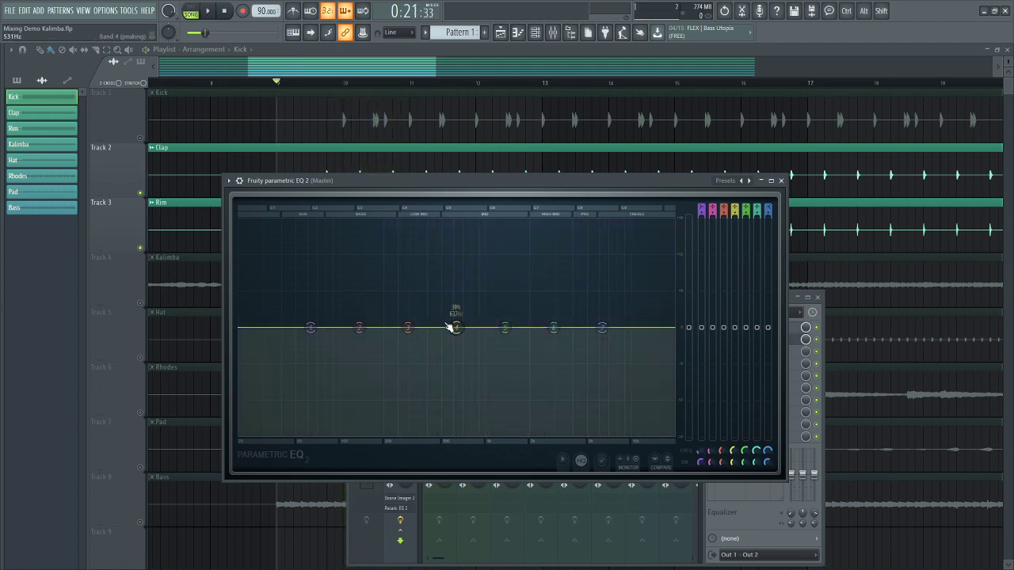
pyautogui.click(782, 181)
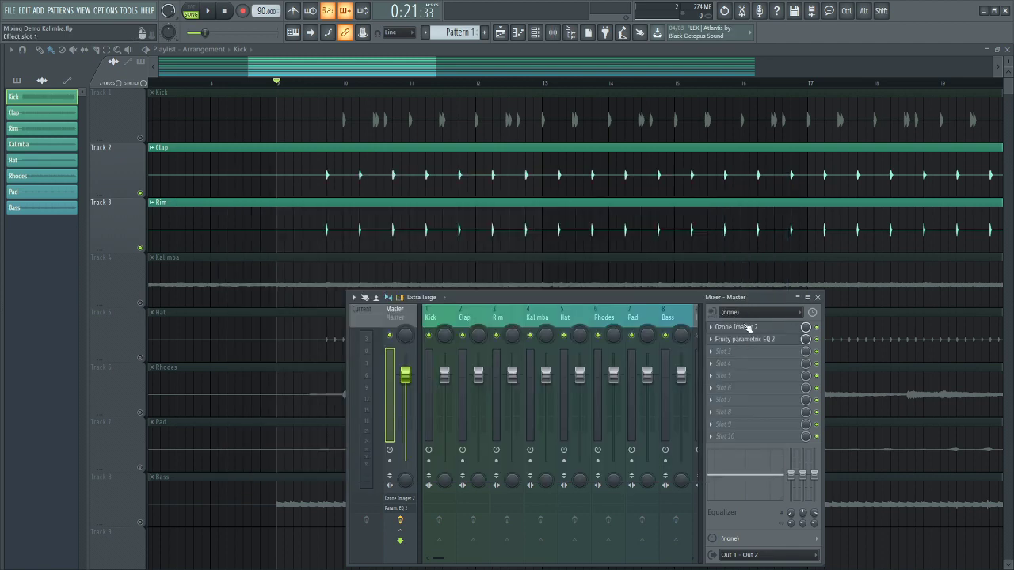
# Open Ozone Imager 2 on the Master track, play the clap and rim to view their stereo image, and detach the plugin window
pyautogui.click(736, 327)
pyautogui.press('space')
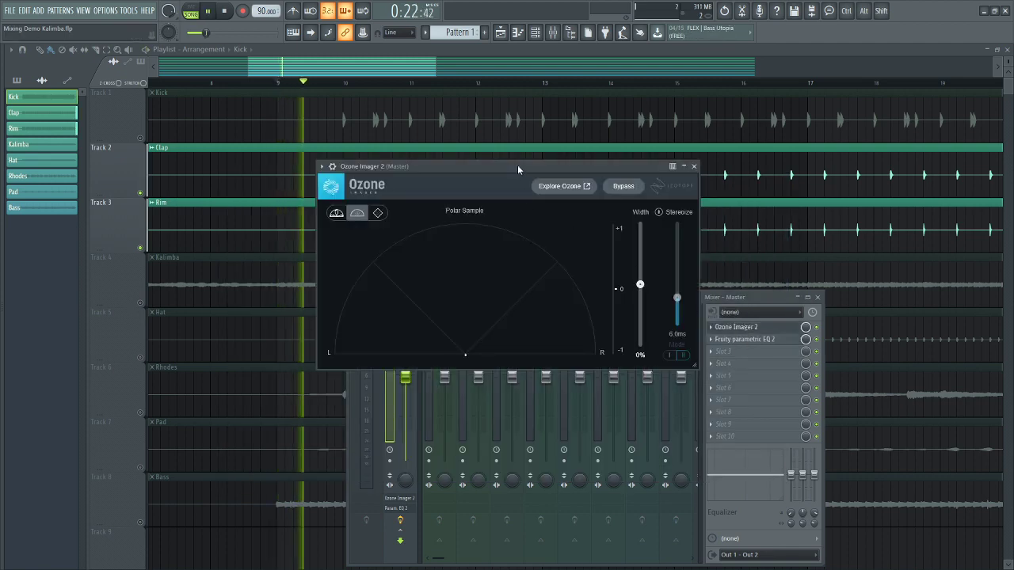
pyautogui.moveTo(531, 166); pyautogui.dragTo(410, 158)
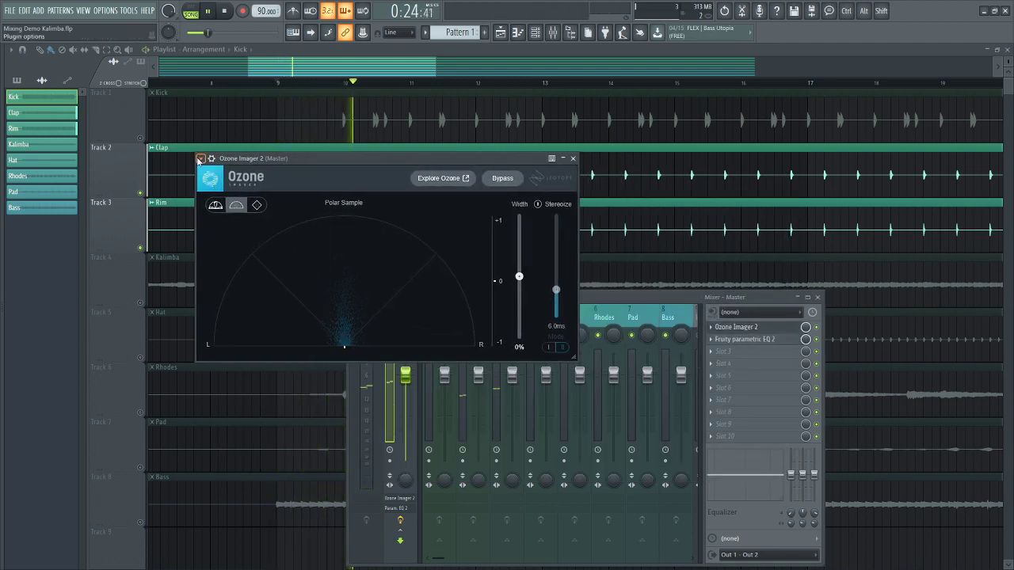
pyautogui.click(202, 158)
pyautogui.click(218, 379)
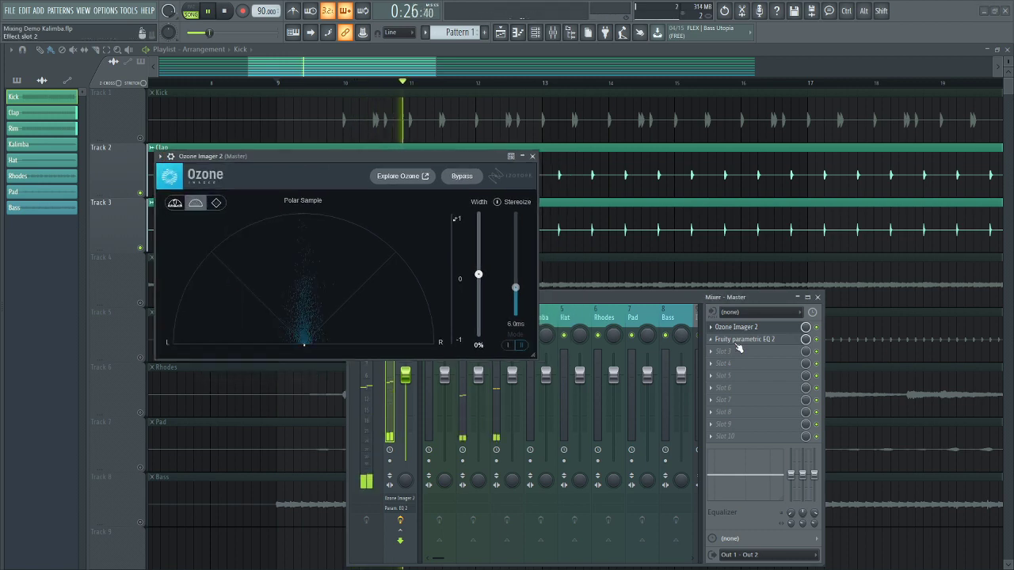
# Open Fruity Parametric EQ 2, stop playback, shrink the EQ window and arrange it side by side with Ozone Imager 2
pyautogui.click(738, 341)
pyautogui.moveTo(602, 186); pyautogui.dragTo(792, 187)
pyautogui.moveTo(336, 158); pyautogui.dragTo(288, 177)
pyautogui.press('space')
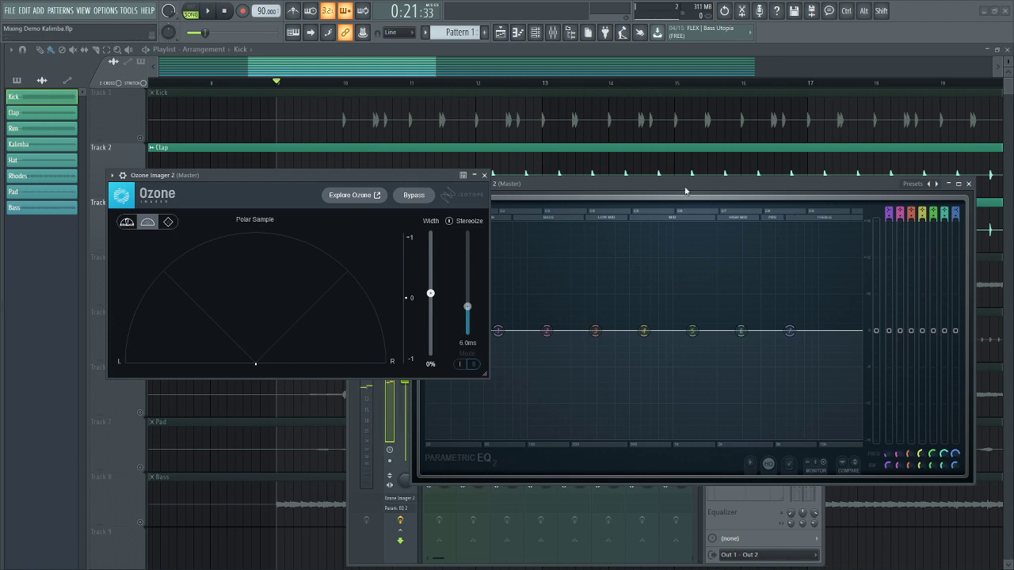
pyautogui.moveTo(356, 179); pyautogui.dragTo(309, 137)
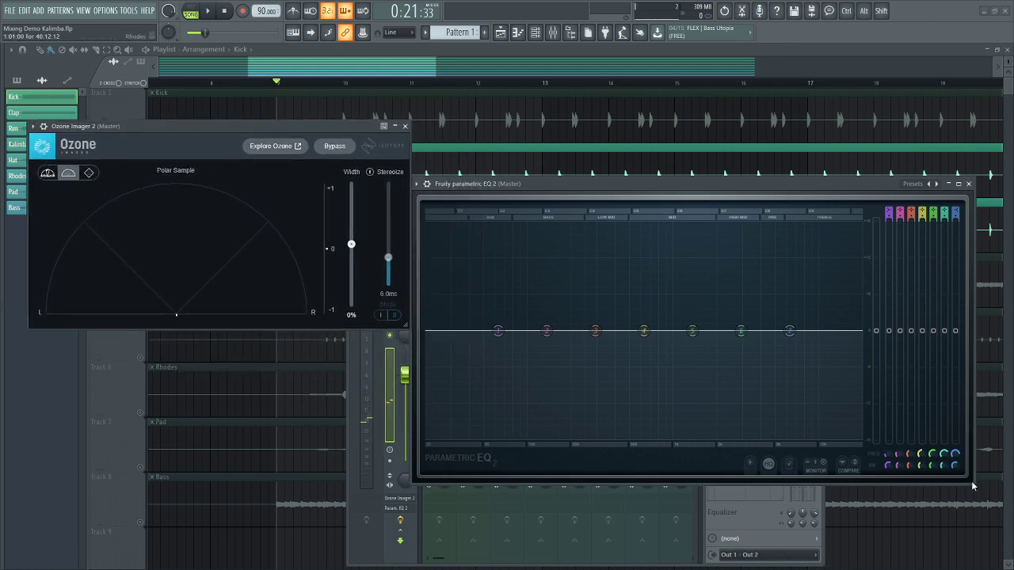
pyautogui.moveTo(973, 478); pyautogui.dragTo(790, 362)
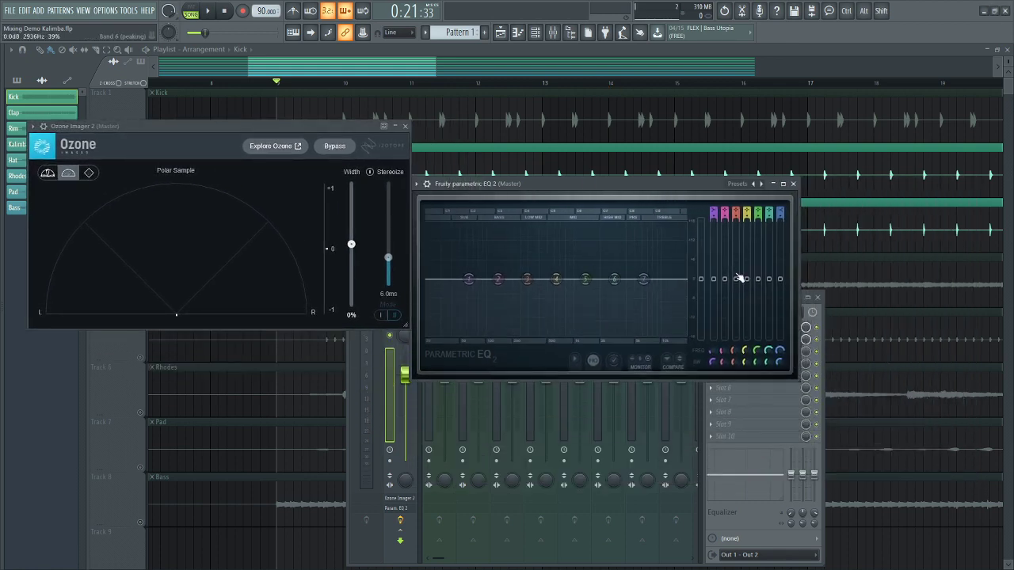
pyautogui.moveTo(638, 182); pyautogui.dragTo(637, 131)
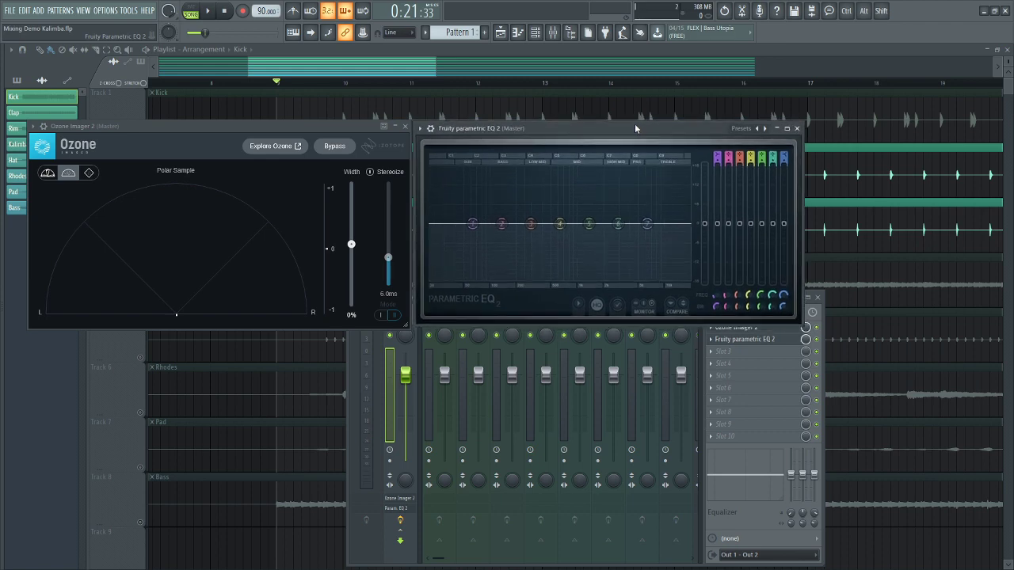
# Bring the playlist forward, move Ozone Imager 2 below the upper tracks, and reopen the Master's EQ beside it at the same height
pyautogui.click(517, 50)
pyautogui.moveTo(262, 127); pyautogui.dragTo(251, 334)
pyautogui.click(552, 32)
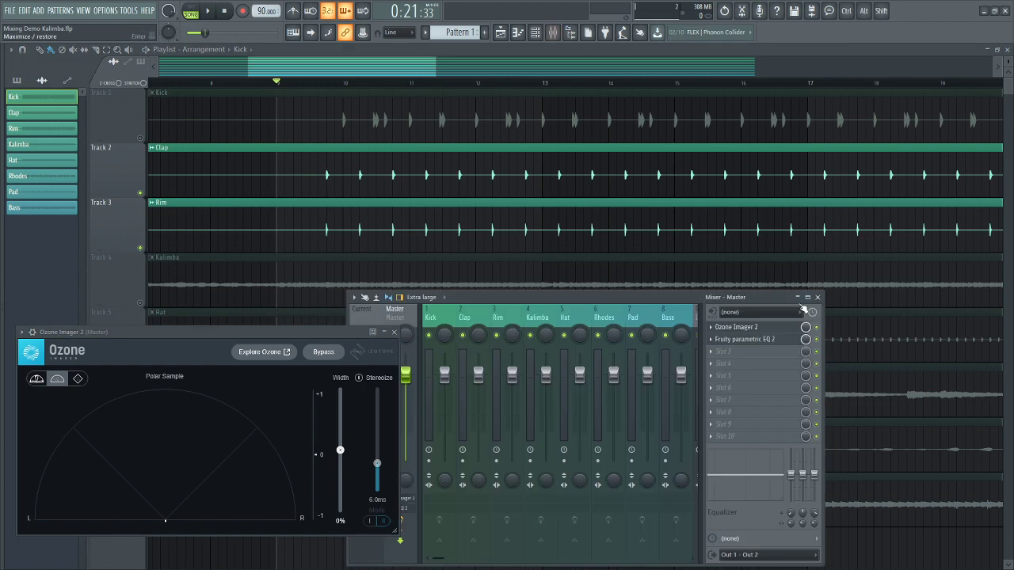
pyautogui.click(744, 339)
pyautogui.moveTo(580, 129); pyautogui.dragTo(570, 339)
# Solo the Kalimba track, play it from the song start to examine its stereo image in Ozone Imager 2, and stop playback
pyautogui.scroll(-2, 268, 220)
pyautogui.rightClick(141, 193)
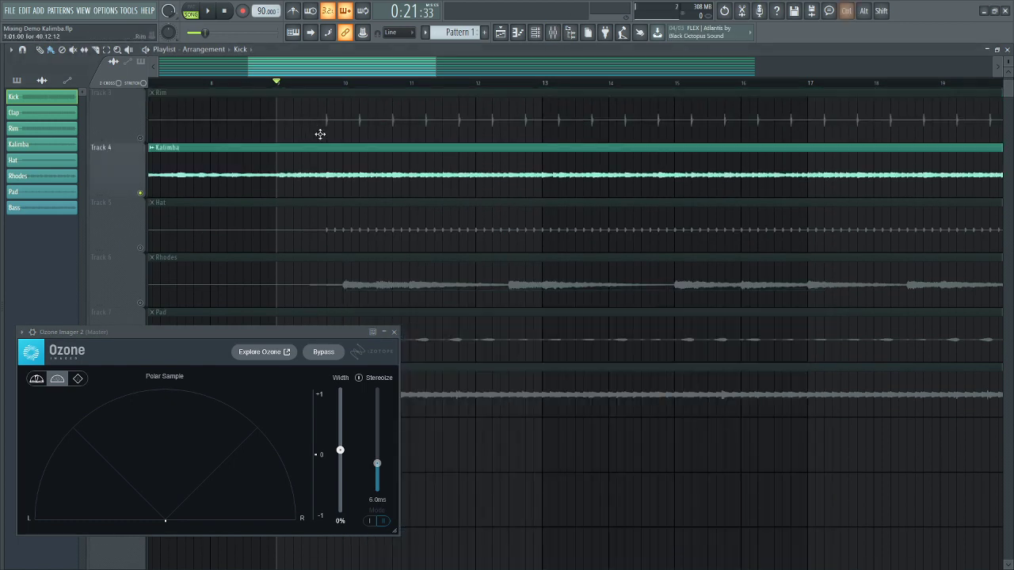
pyautogui.scroll(-4, 321, 133)
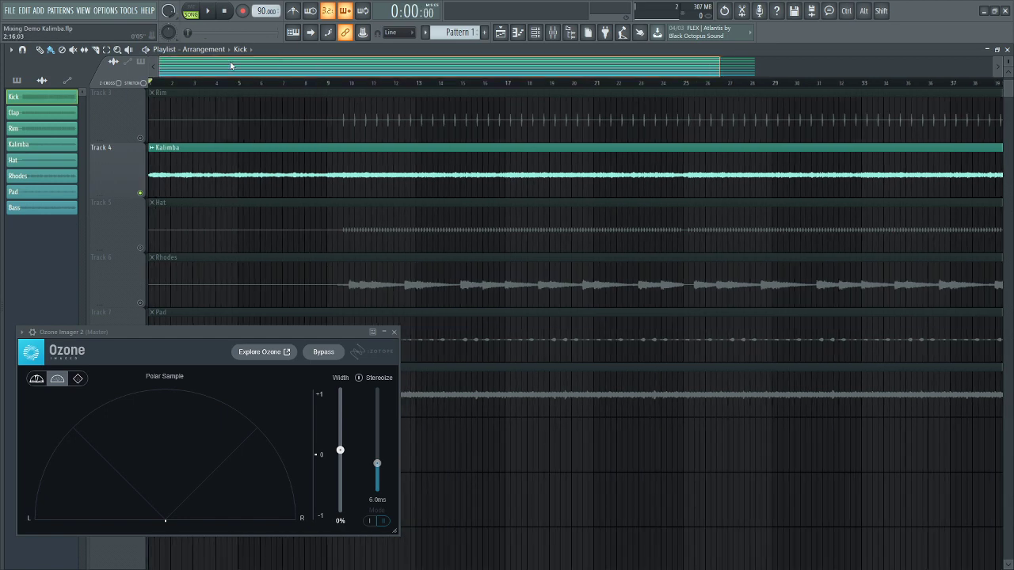
pyautogui.press('space')
pyautogui.click(552, 33)
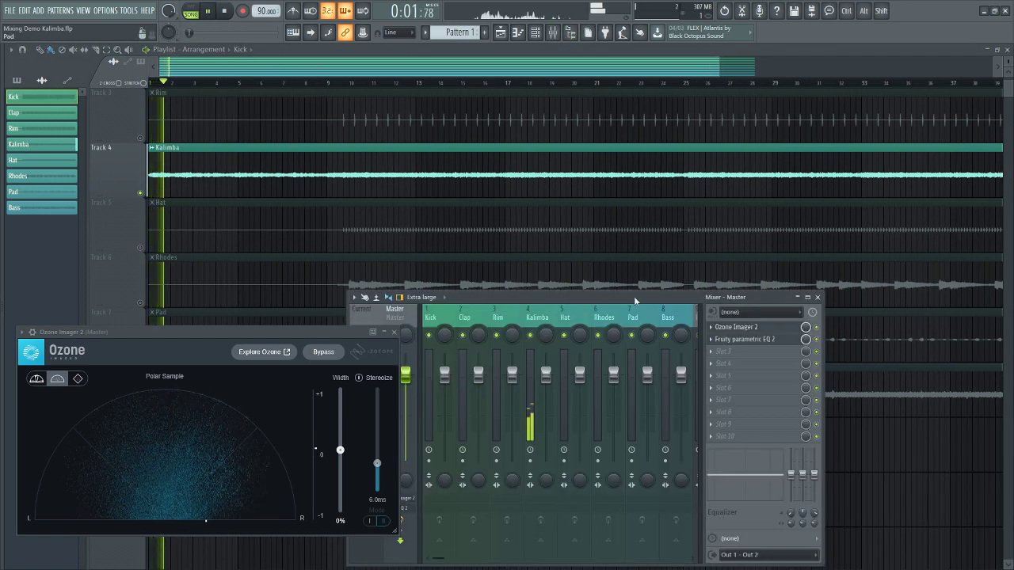
pyautogui.press('space')
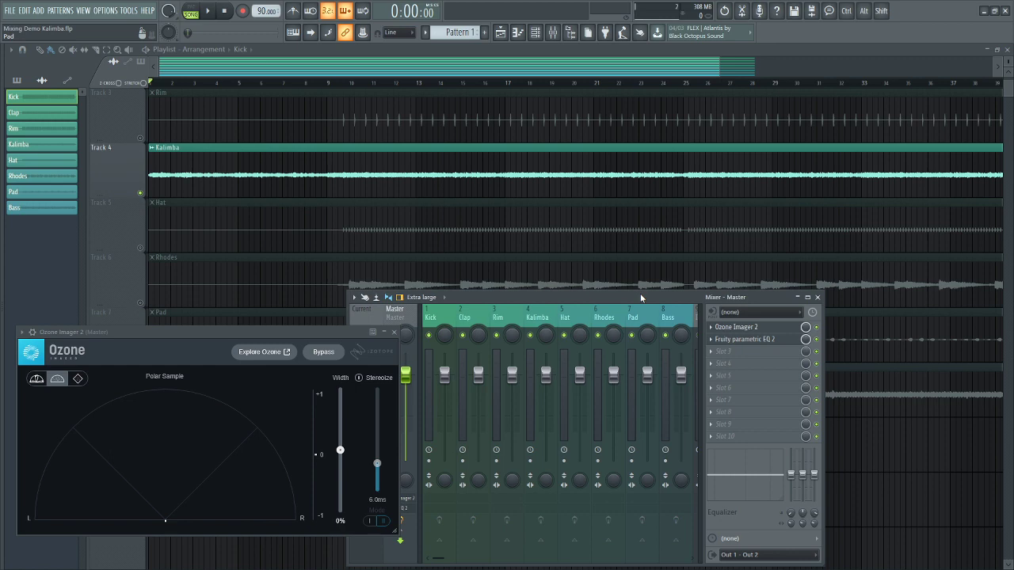
# Place the playhead between bars 7 and 8, play the kalimba to compare its stereo image across bar 9, and stop playback
pyautogui.moveTo(329, 83); pyautogui.dragTo(293, 84)
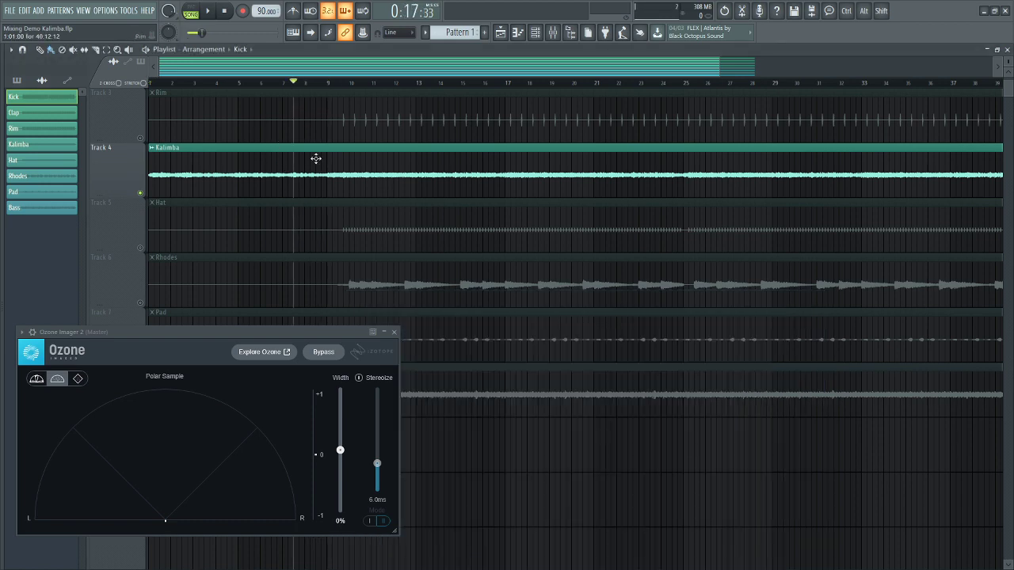
pyautogui.click(552, 32)
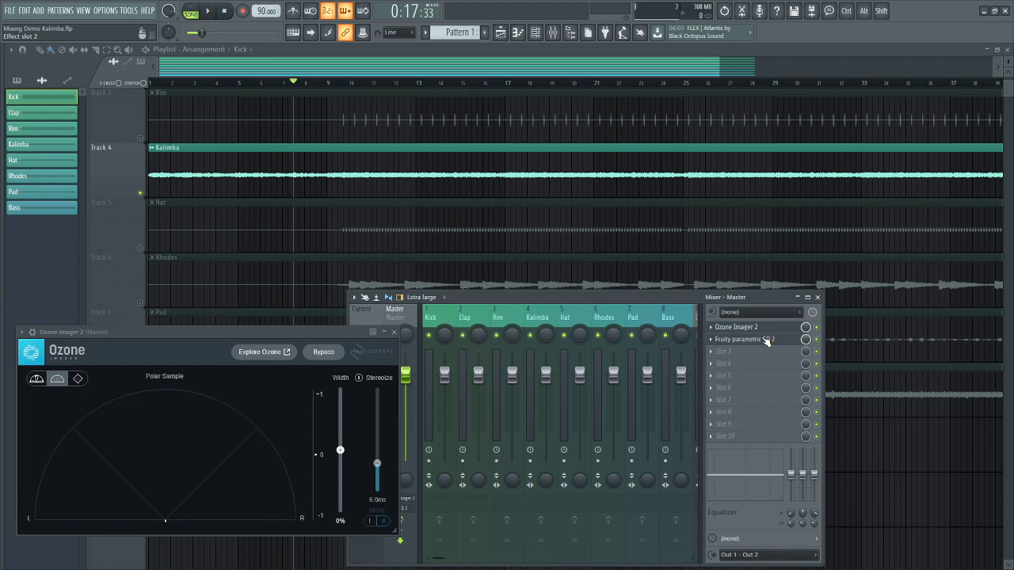
pyautogui.press('space')
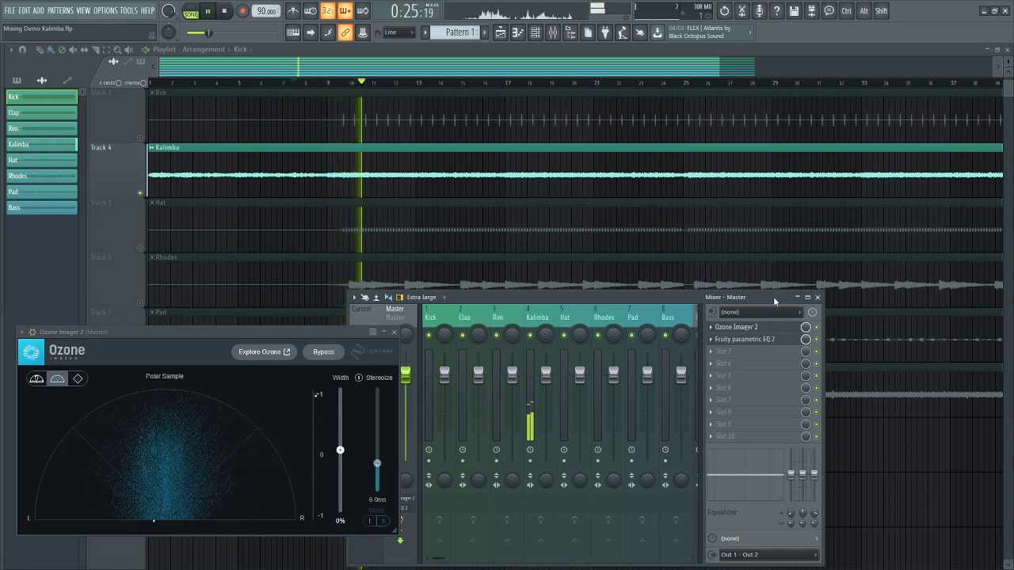
pyautogui.press('space')
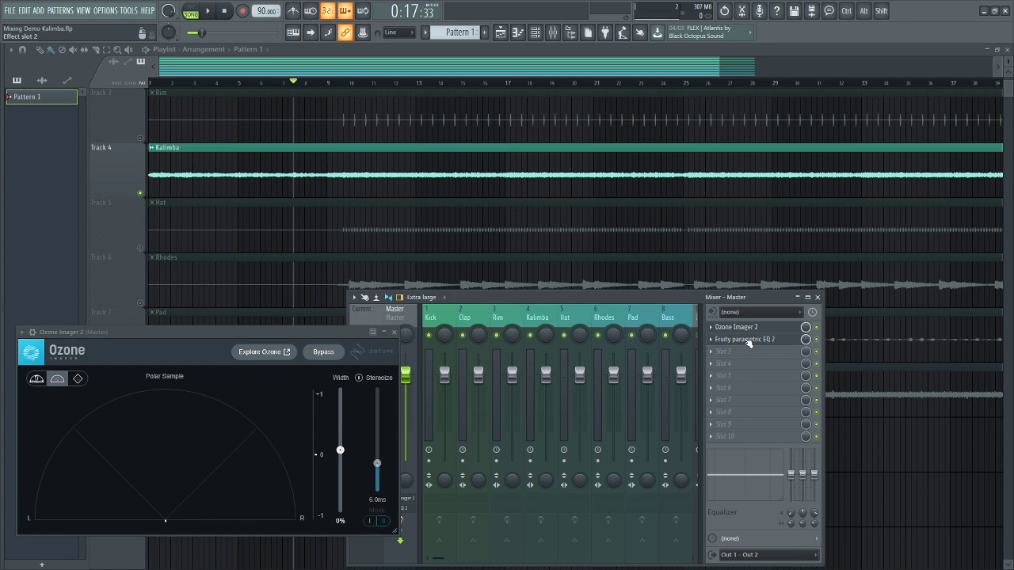
# Play the soloed kalimba to examine its spectrum in the Master track's Fruity Parametric EQ 2, stop playback, and close the EQ
pyautogui.hotkey('alt', 'Tab')
pyautogui.click(749, 339)
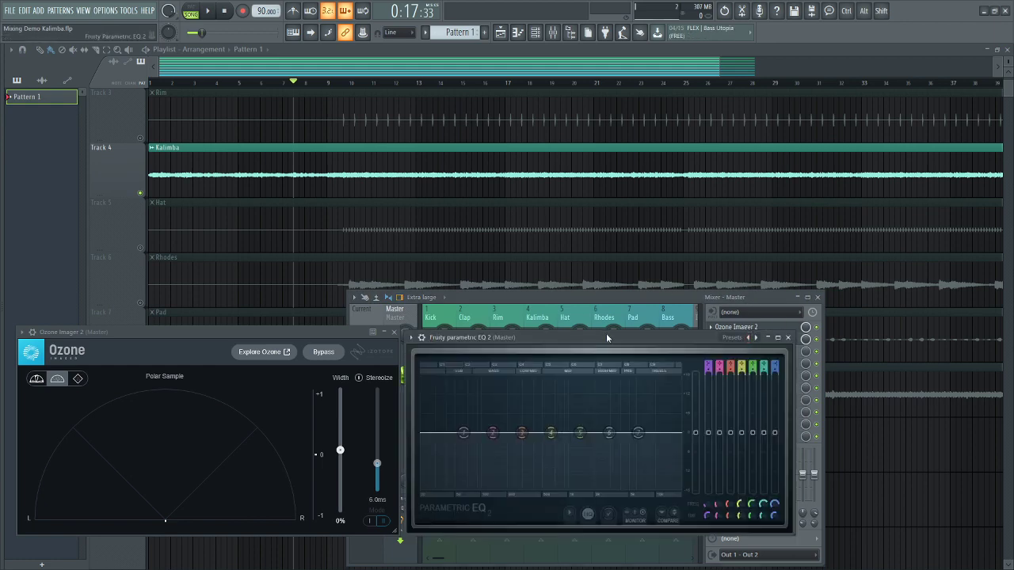
pyautogui.press('space')
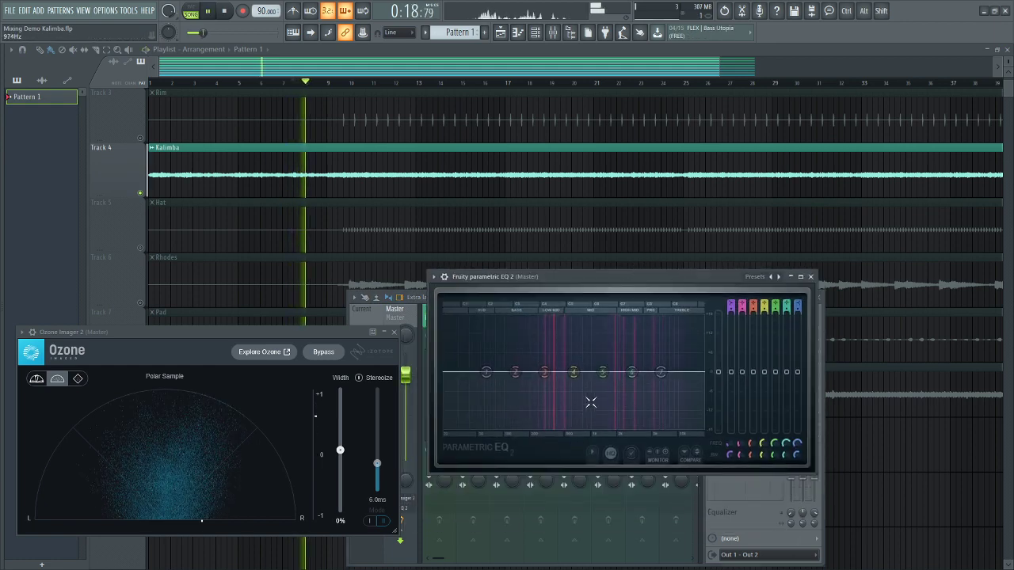
pyautogui.press('space')
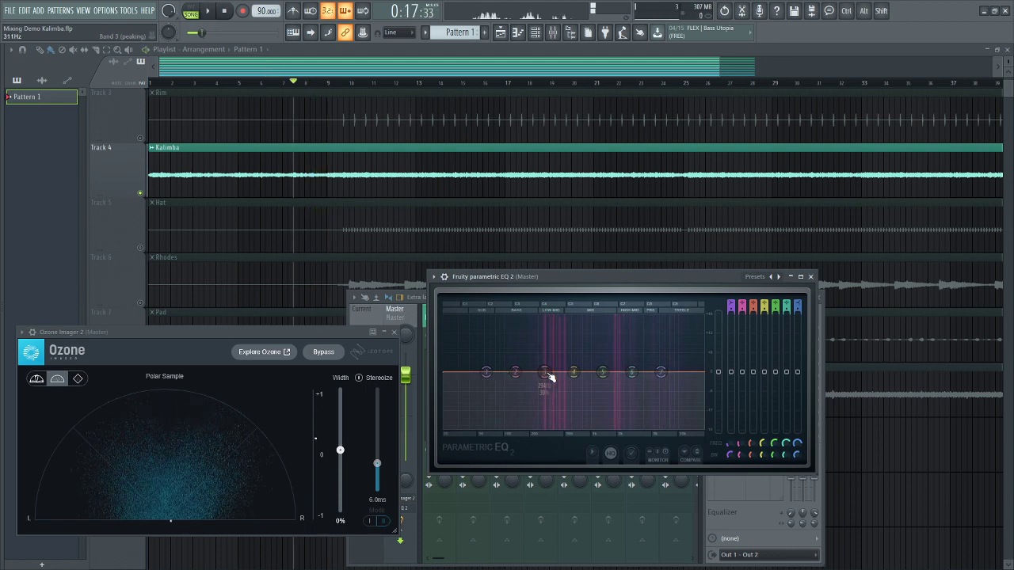
pyautogui.click(809, 276)
# Reposition Ozone Imager 2, place the playhead at bar 9, play the kalimba to examine its stereo image, and stop playback
pyautogui.moveTo(239, 331); pyautogui.dragTo(342, 290)
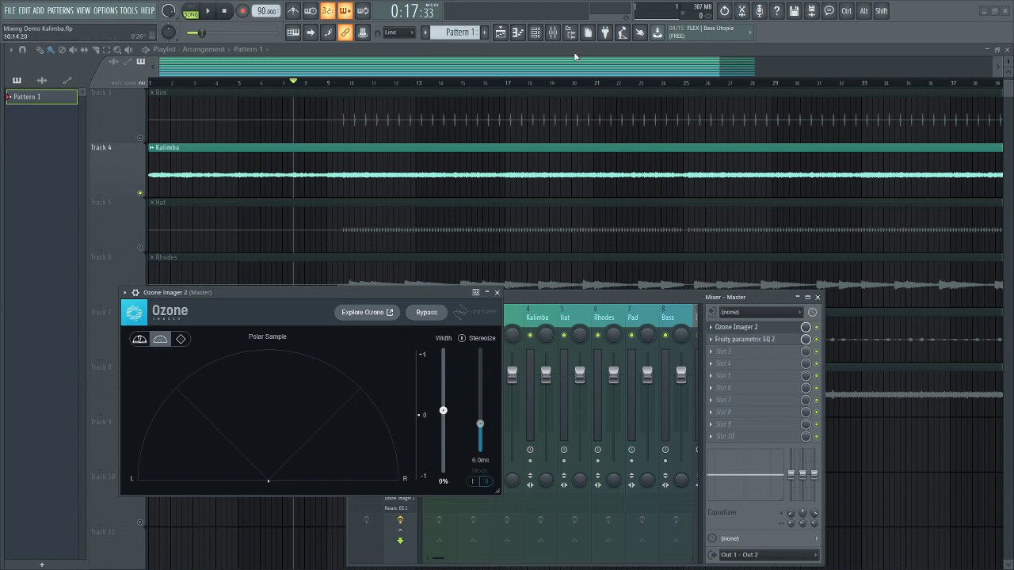
pyautogui.click(331, 86)
pyautogui.press('space')
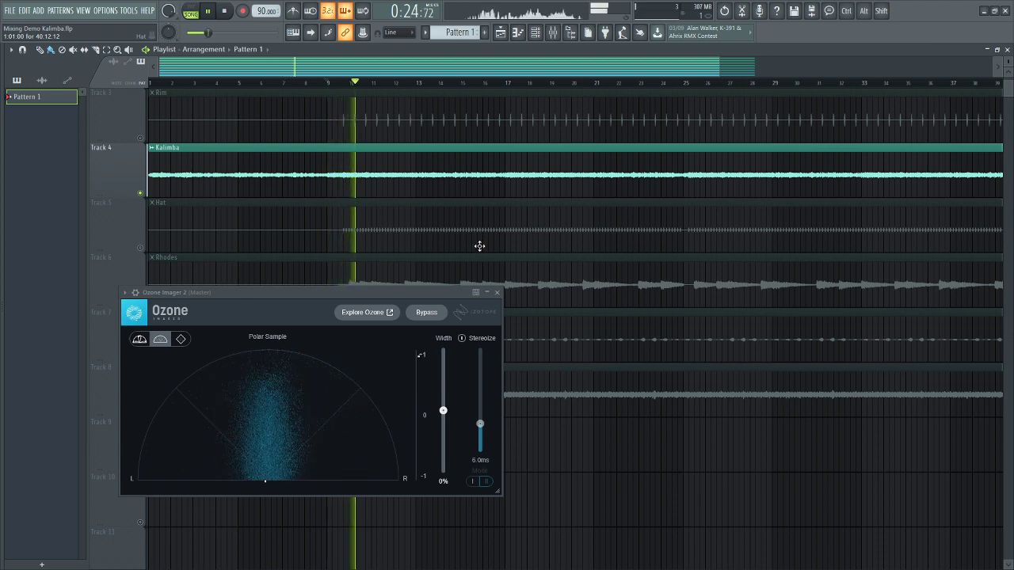
pyautogui.press('space')
# Examine the idle Ozone Imager 2 window from the Master track's effects, and close it
pyautogui.press('F9')
pyautogui.click(768, 331)
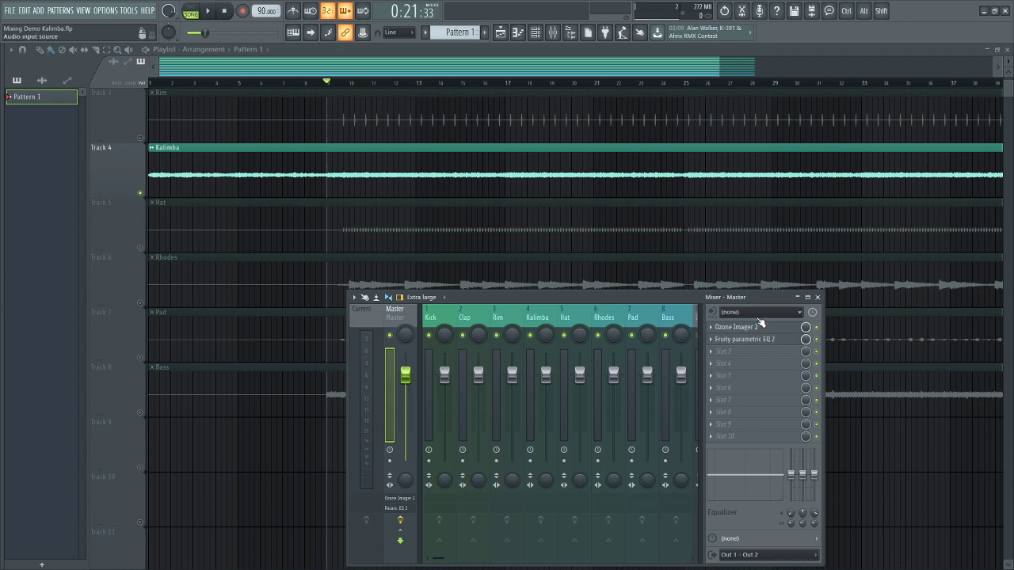
pyautogui.click(759, 329)
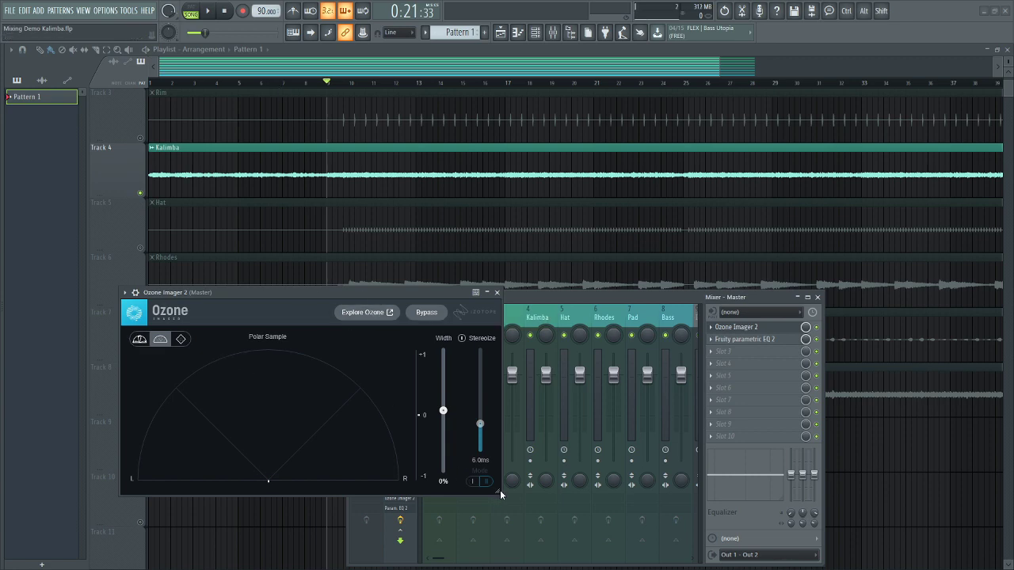
pyautogui.moveTo(411, 295); pyautogui.dragTo(333, 295)
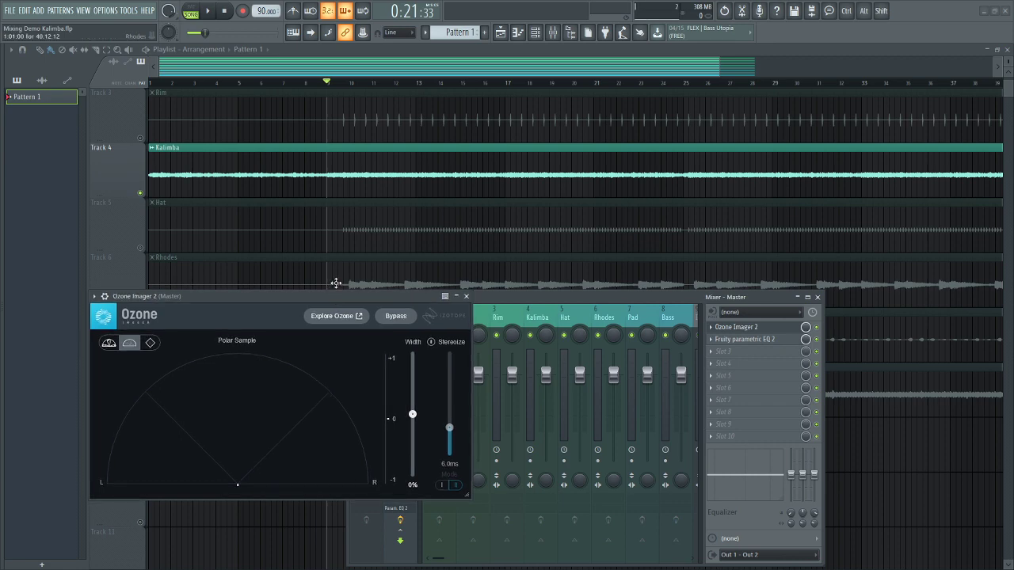
pyautogui.click(467, 296)
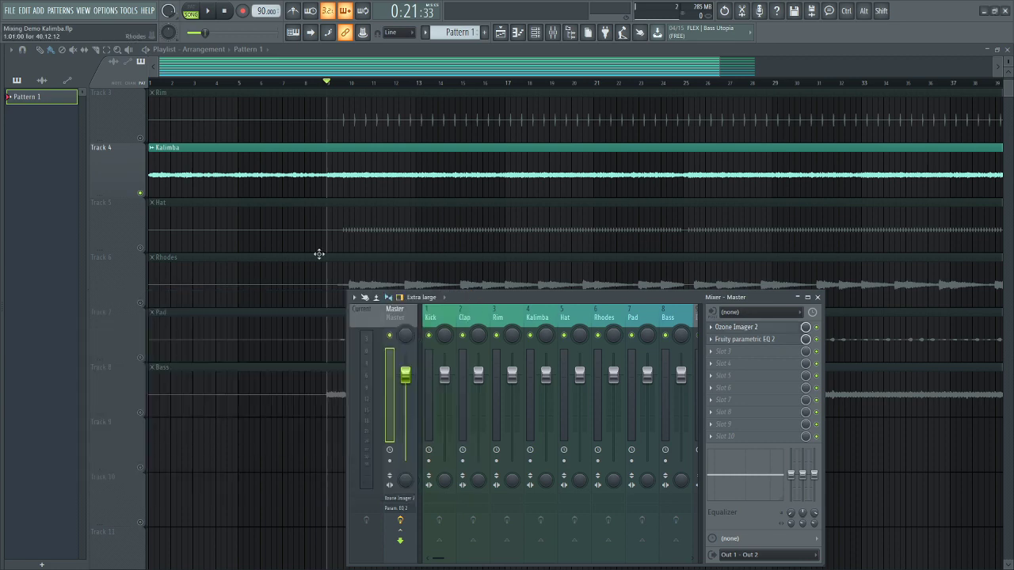
# Solo the Hat track, play it from bar 9, and show its levels in the mixer
pyautogui.rightClick(144, 247)
pyautogui.press('space')
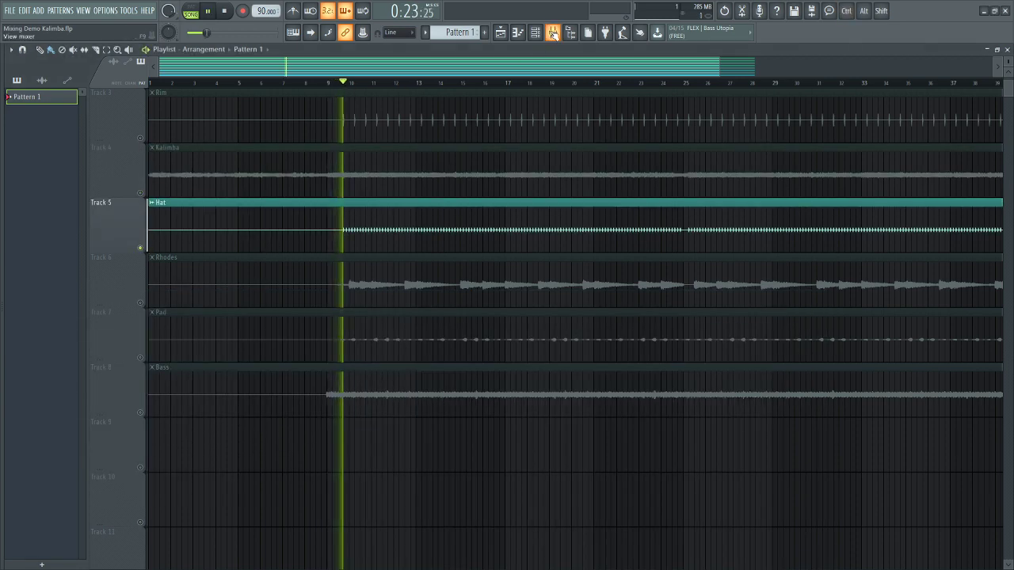
pyautogui.click(553, 34)
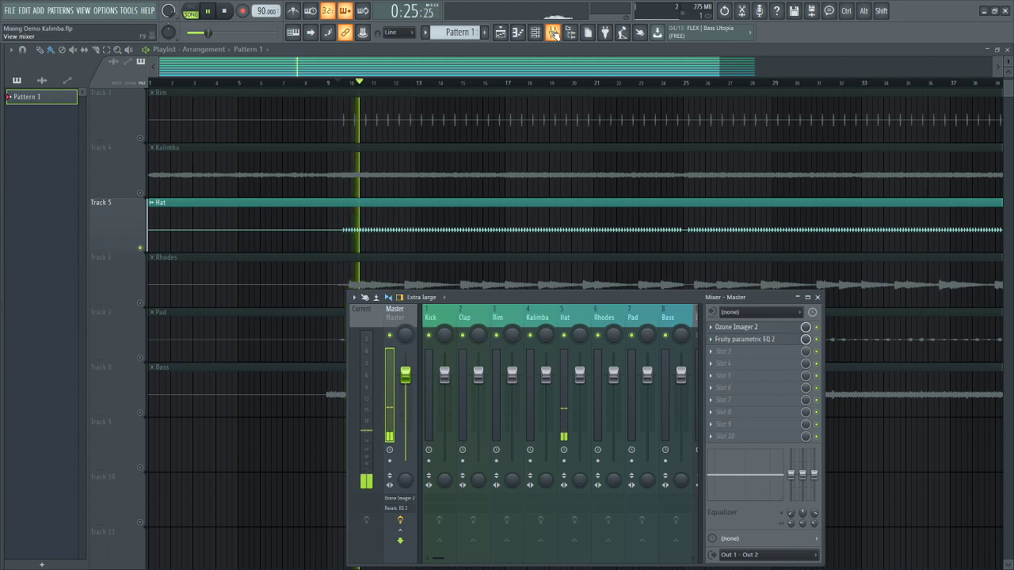
# Solo the Rhodes track, stop playback, and open the Master track's Fruity Parametric EQ 2 from the mixer
pyautogui.rightClick(141, 302)
pyautogui.press('space')
pyautogui.click(554, 34)
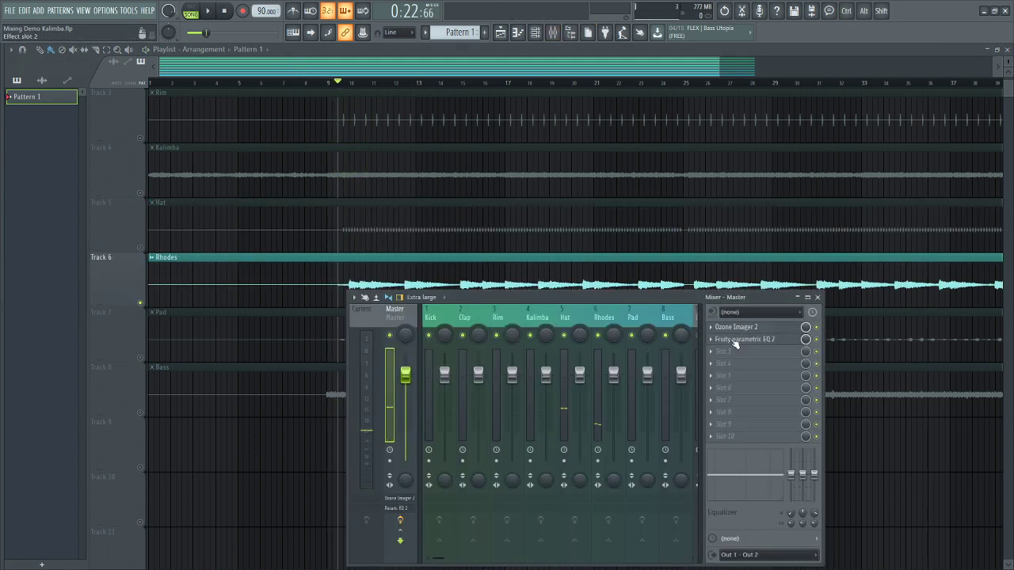
pyautogui.click(744, 339)
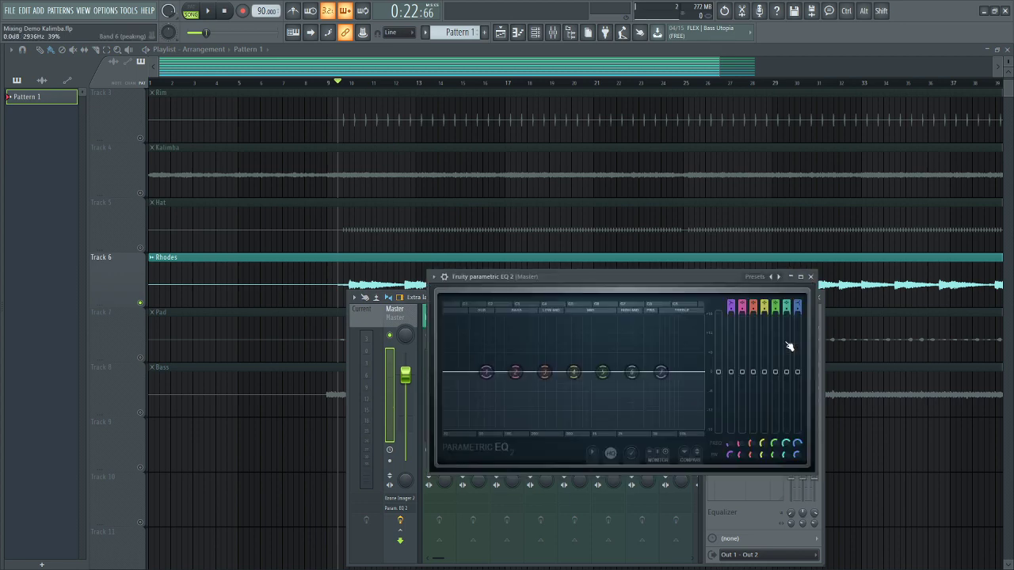
# Play the soloed Rhodes to examine its spectrum in Fruity Parametric EQ 2, stop playback, and close the equalizer
pyautogui.press('space')
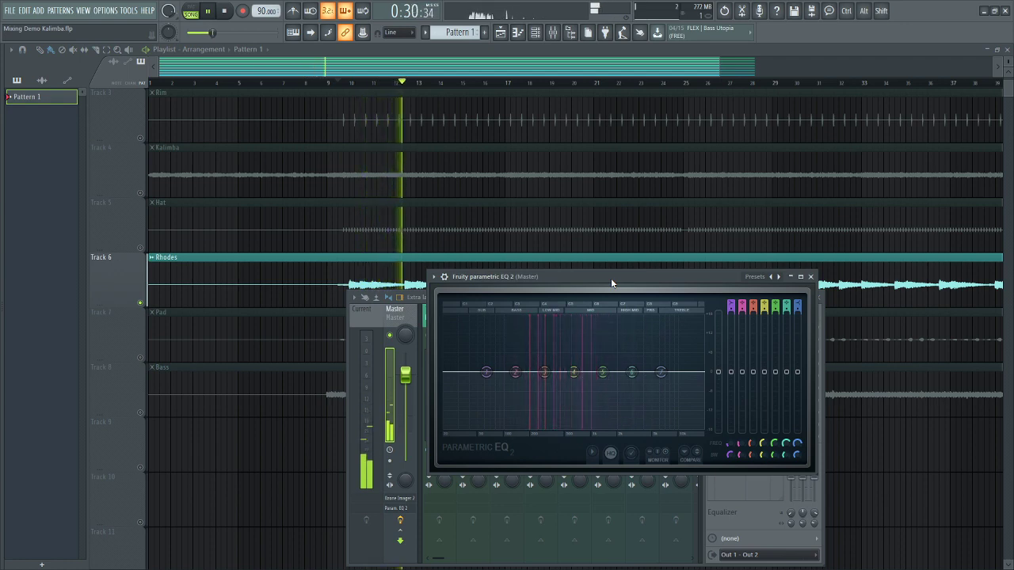
pyautogui.press('space')
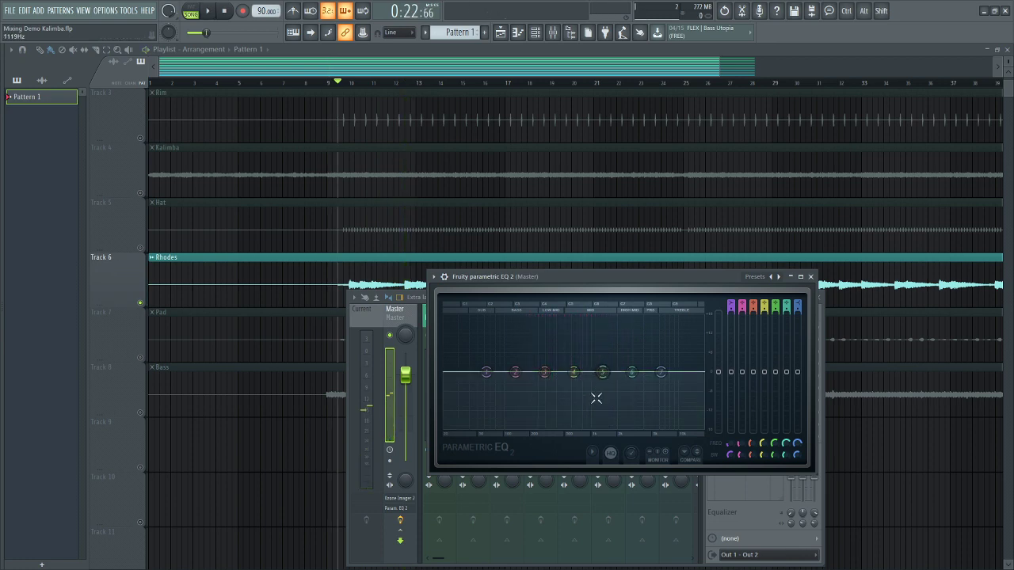
pyautogui.click(810, 277)
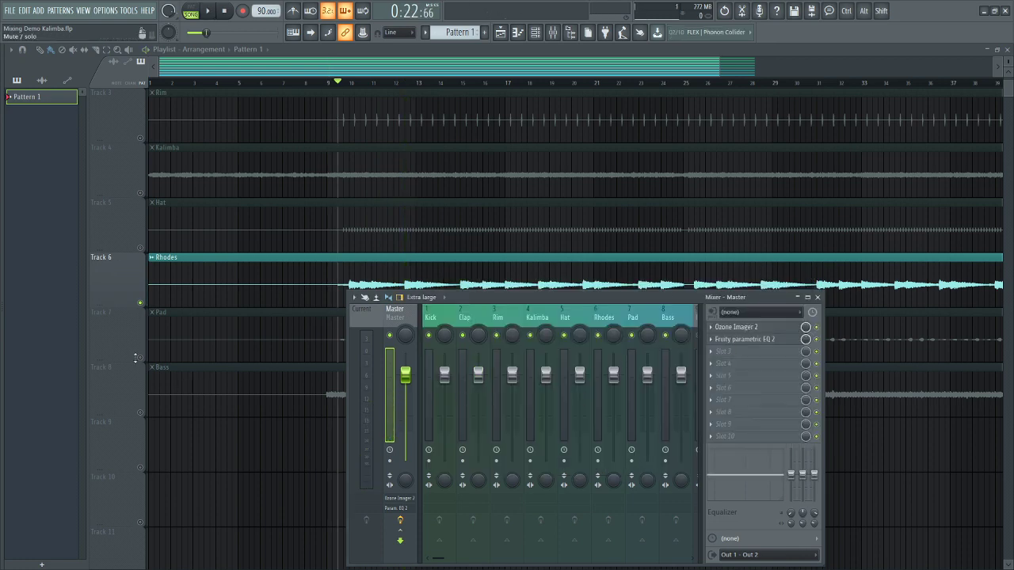
# Solo the Pad track, play it to examine its spectrum in the Master's Fruity Parametric EQ 2, and stop playback
pyautogui.click(137, 357)
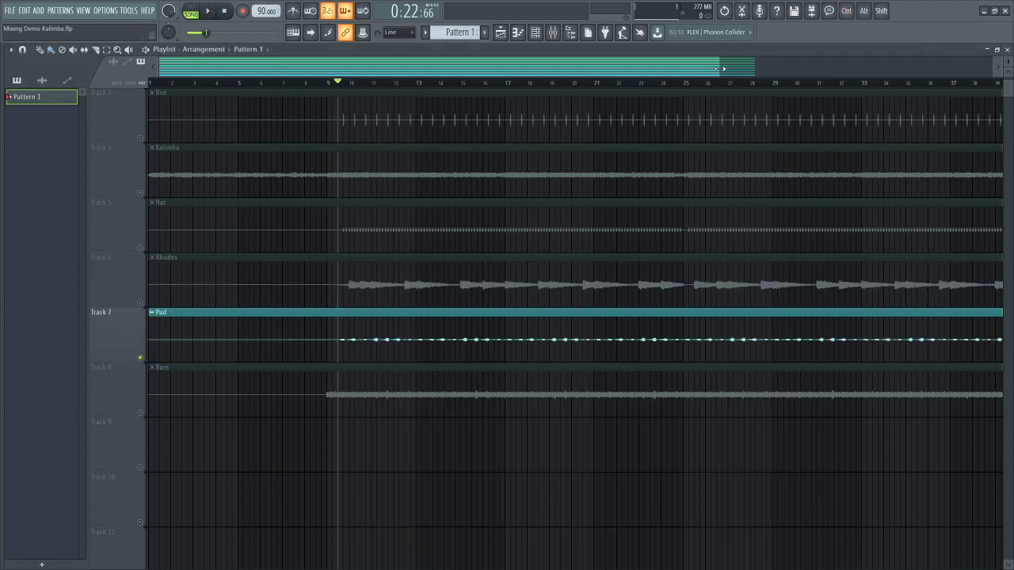
pyautogui.moveTo(721, 68); pyautogui.dragTo(485, 101)
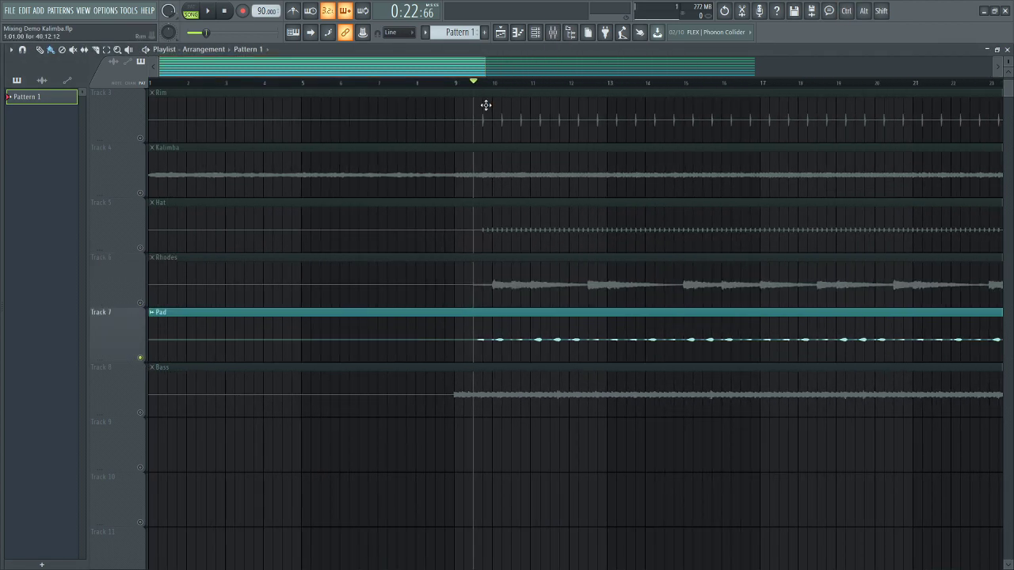
pyautogui.click(555, 36)
pyautogui.click(555, 37)
pyautogui.press('space')
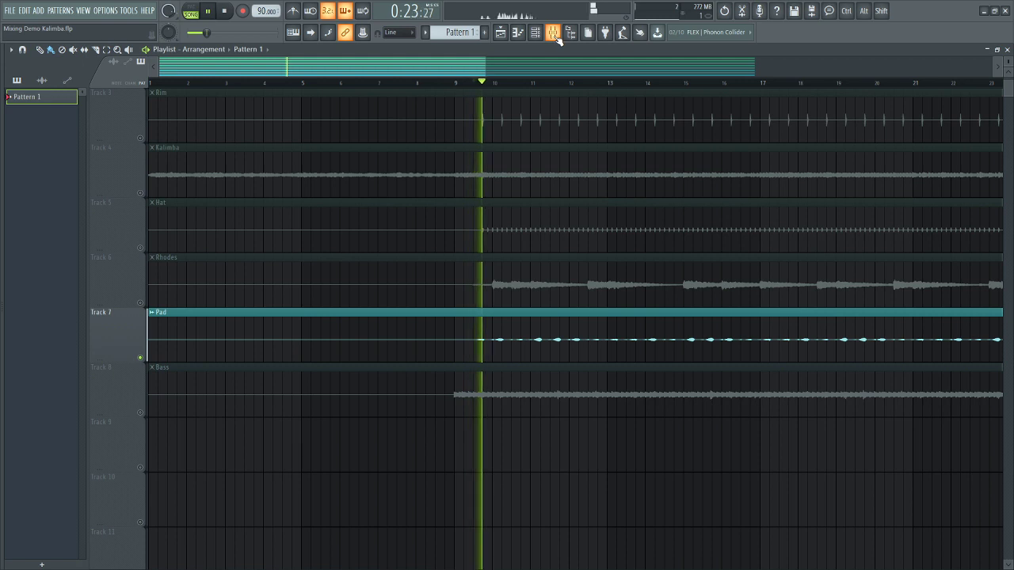
pyautogui.click(555, 36)
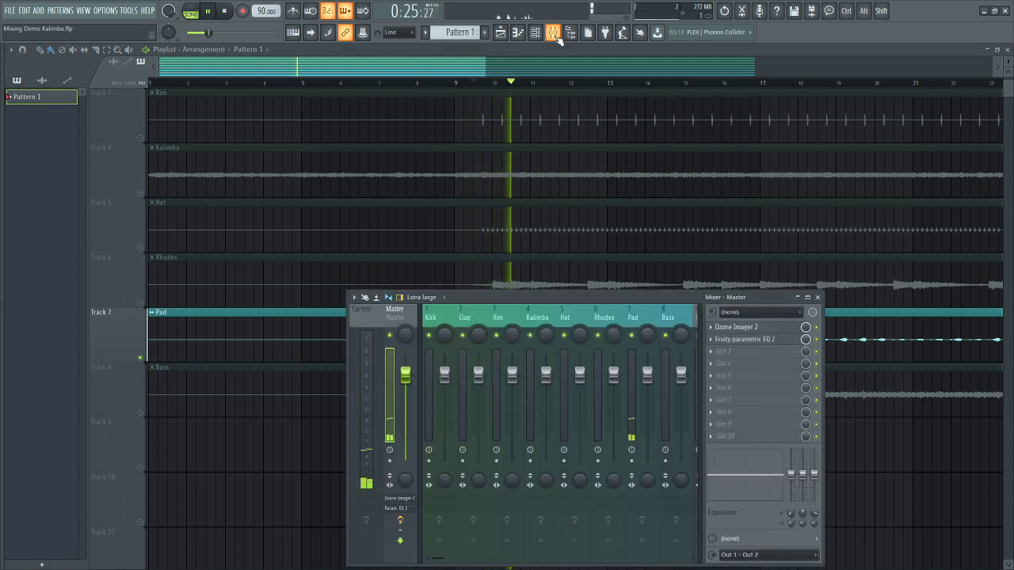
pyautogui.click(748, 340)
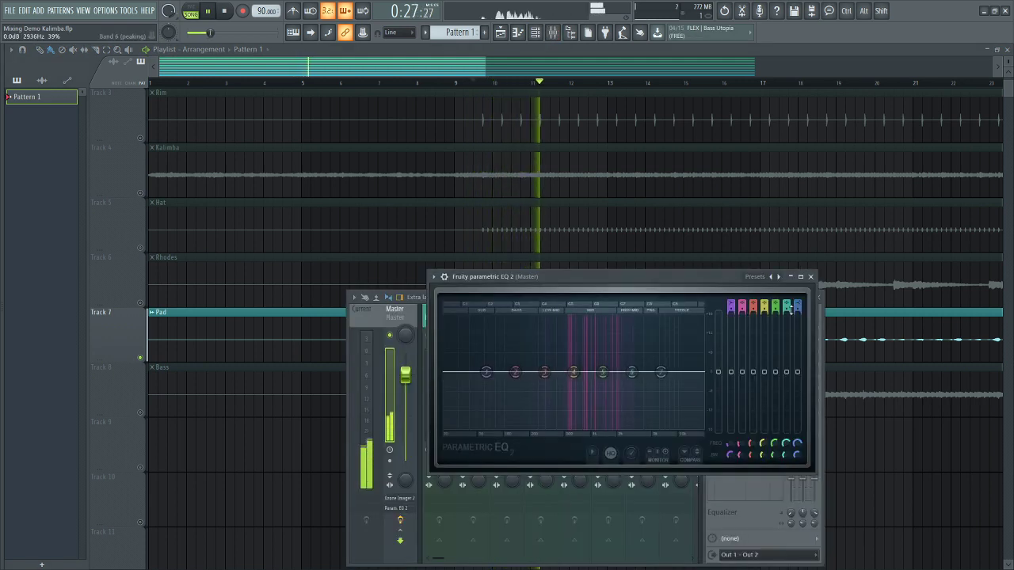
pyautogui.click(811, 277)
pyautogui.press('space')
# Play the Pad with the Master's Ozone Imager 2 open to examine its stereo image, and close the imager and mixer
pyautogui.click(743, 327)
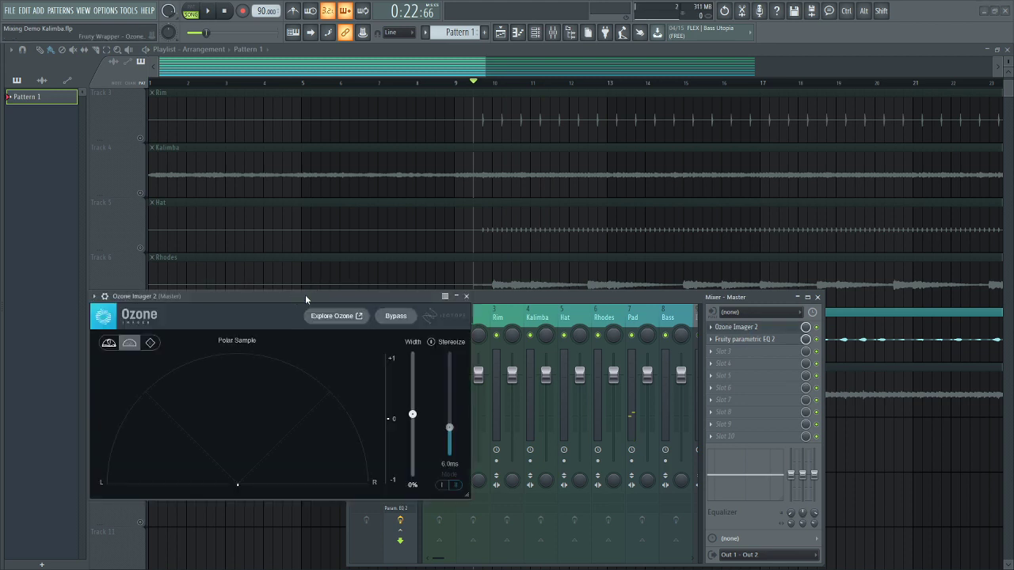
pyautogui.moveTo(305, 299); pyautogui.dragTo(501, 281)
pyautogui.press('space')
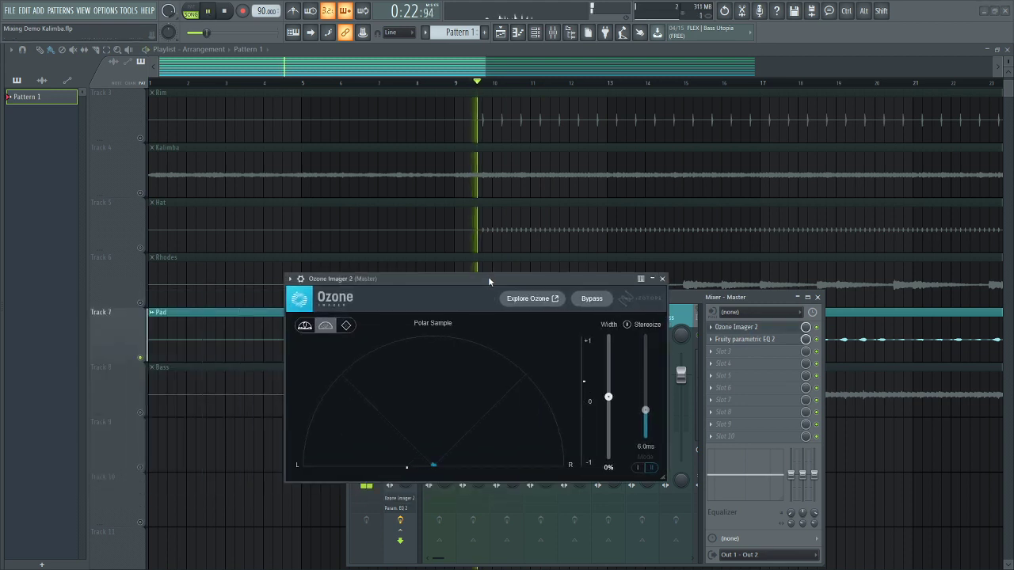
pyautogui.click(663, 279)
pyautogui.click(817, 297)
pyautogui.press('space')
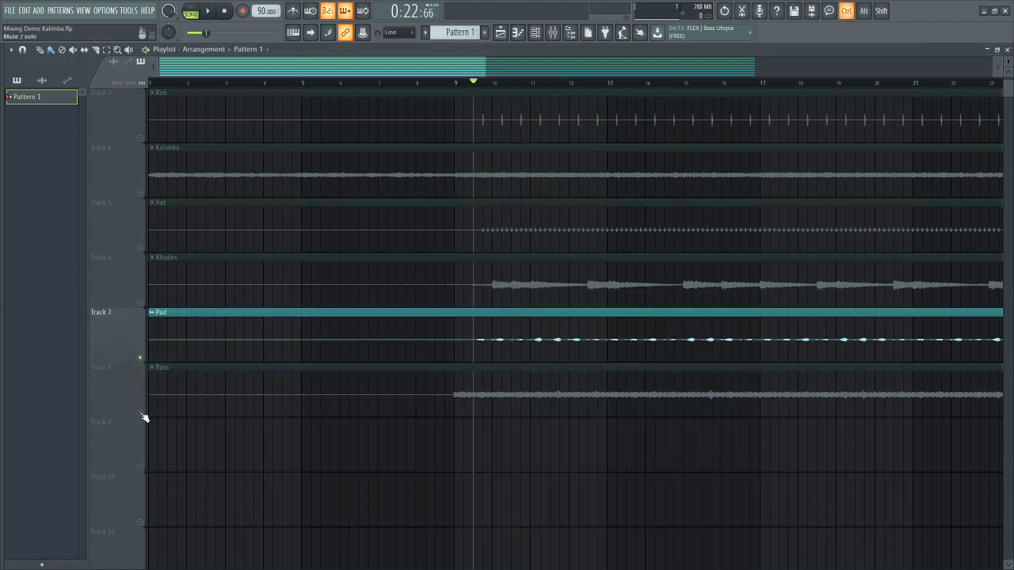
# Solo the Bass track and play it, examining its stereo image in Ozone Imager 2 and its spectrum in Fruity Parametric EQ 2
pyautogui.keyDown('ctrl'); pyautogui.click(141, 414); pyautogui.keyUp('ctrl')
pyautogui.press('space')
pyautogui.press('F9')
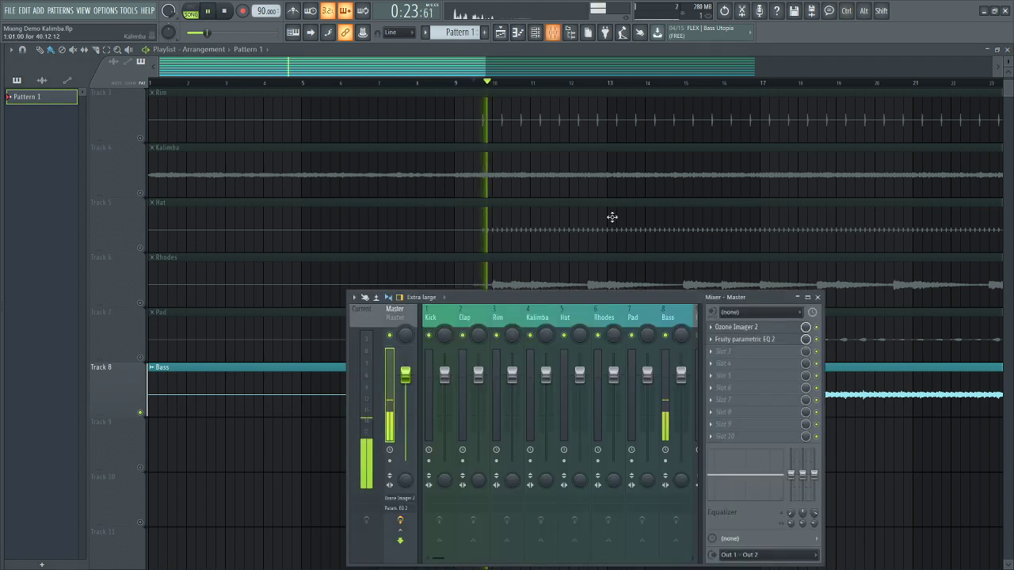
pyautogui.click(777, 330)
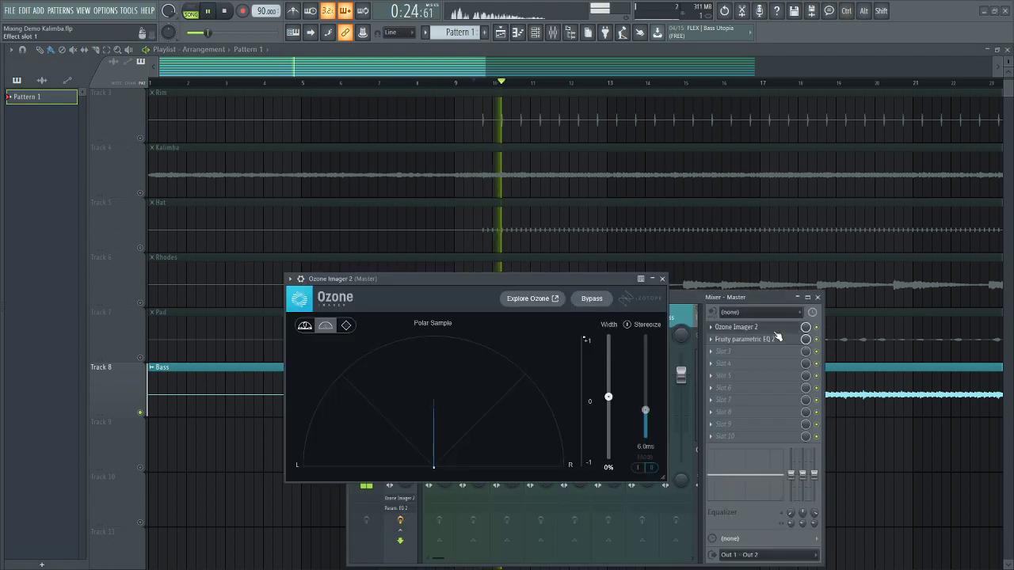
pyautogui.click(664, 279)
pyautogui.click(758, 338)
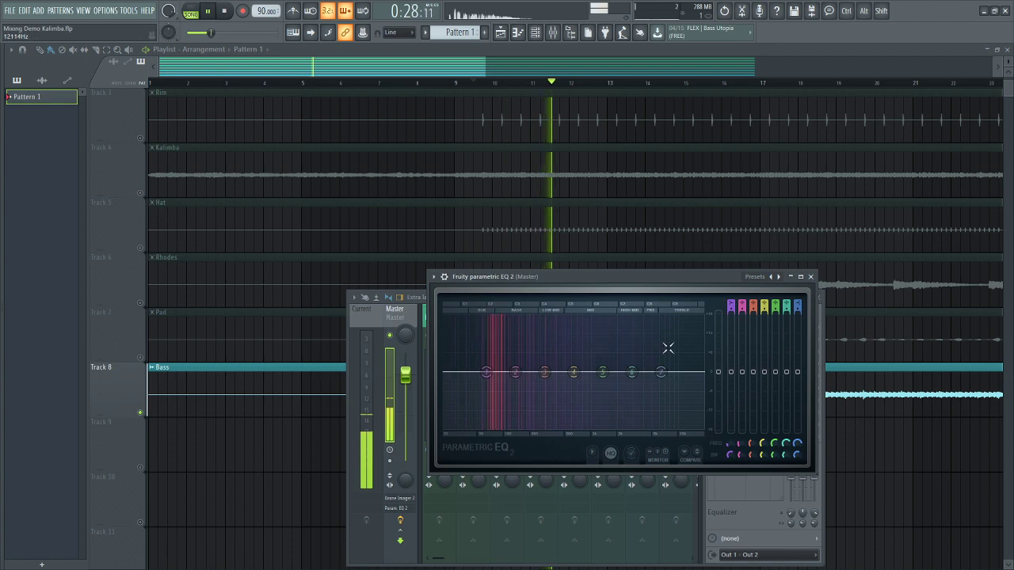
pyautogui.moveTo(631, 371)
pyautogui.mouseDown()
pyautogui.moveTo(645, 351)
pyautogui.moveTo(615, 370)
pyautogui.moveTo(633, 352)
pyautogui.mouseUp()
pyautogui.rightClick(633, 353)
pyautogui.click(646, 370)
# Close the equalizer and mixer, stop playback, and unmute all eight tracks in the playlist
pyautogui.click(811, 276)
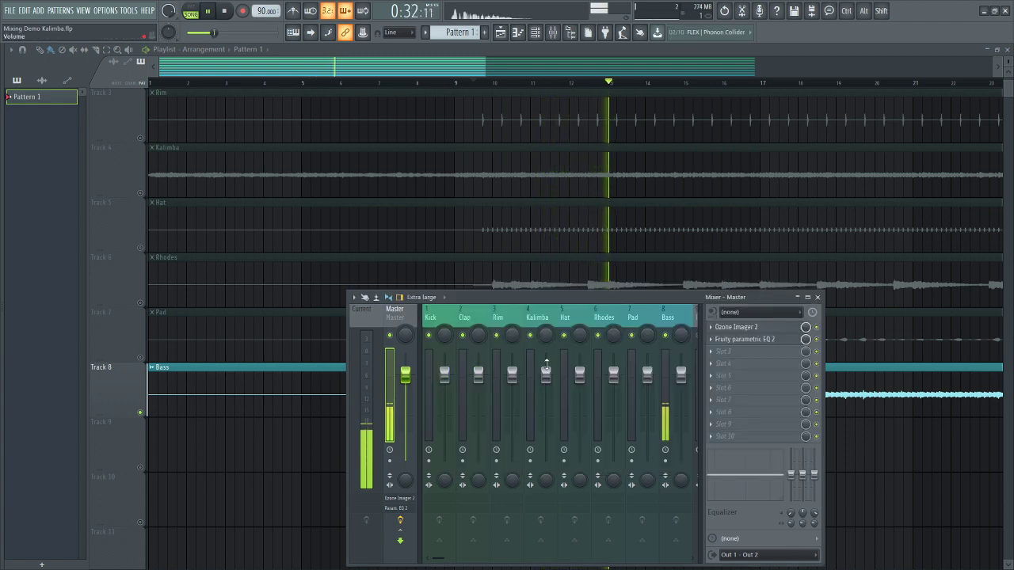
pyautogui.rightClick(917, 479)
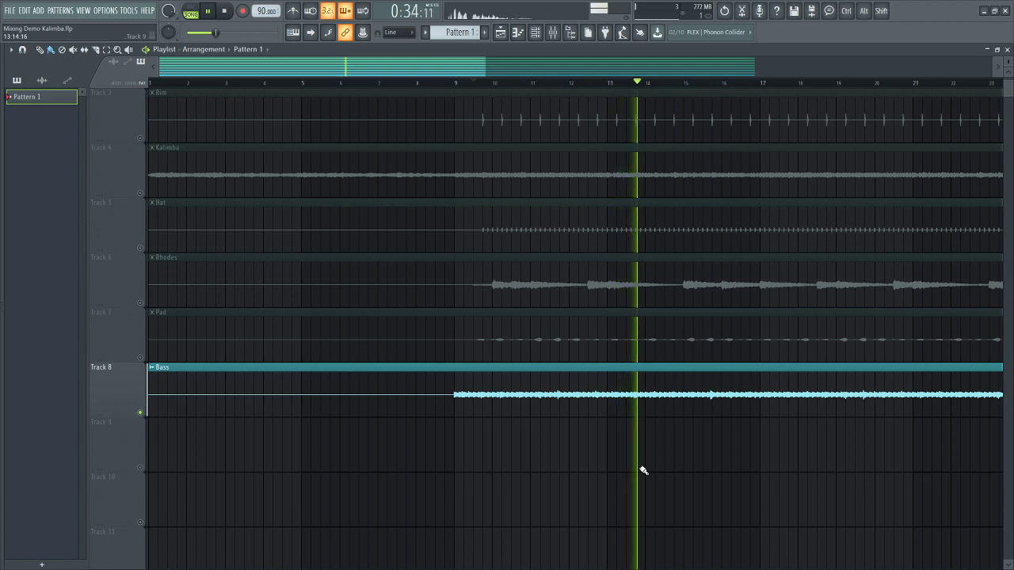
pyautogui.press('space')
pyautogui.scroll(-5, 643, 470)
pyautogui.scroll(2, 643, 463)
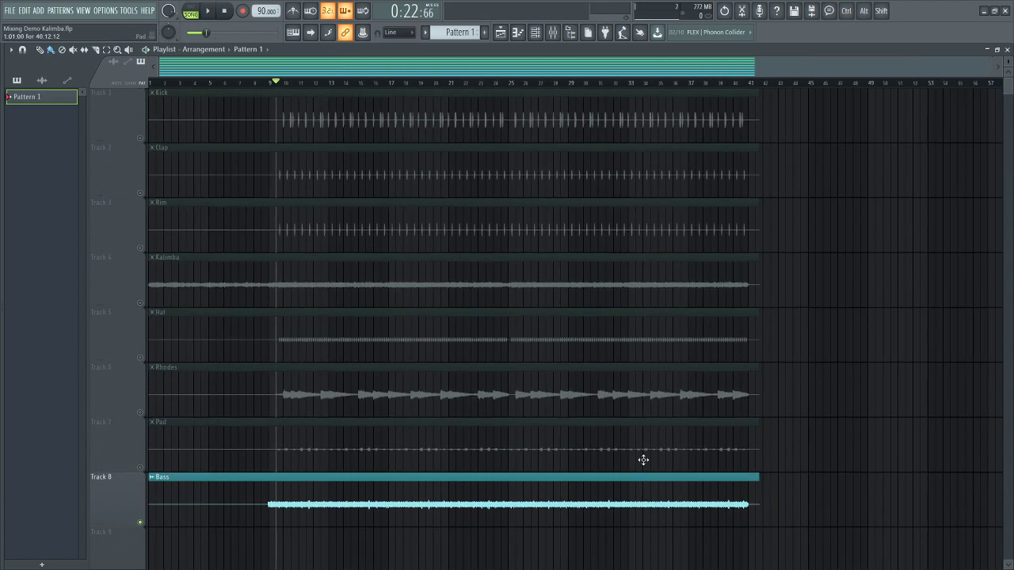
pyautogui.scroll(-1, 557, 199)
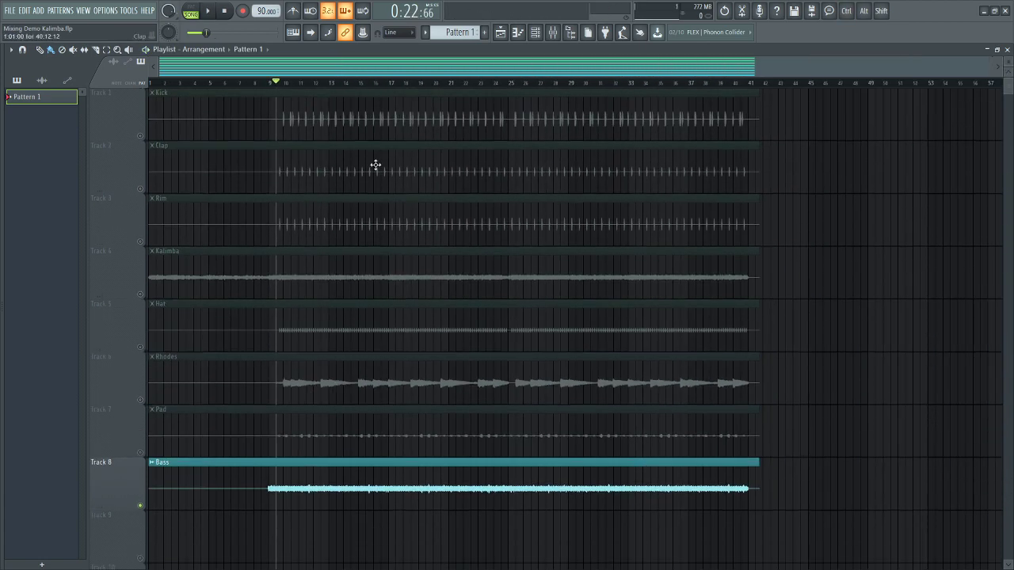
pyautogui.keyDown('ctrl'); pyautogui.click(141, 136); pyautogui.keyUp('ctrl')
pyautogui.keyDown('ctrl'); pyautogui.click(141, 137); pyautogui.keyUp('ctrl')
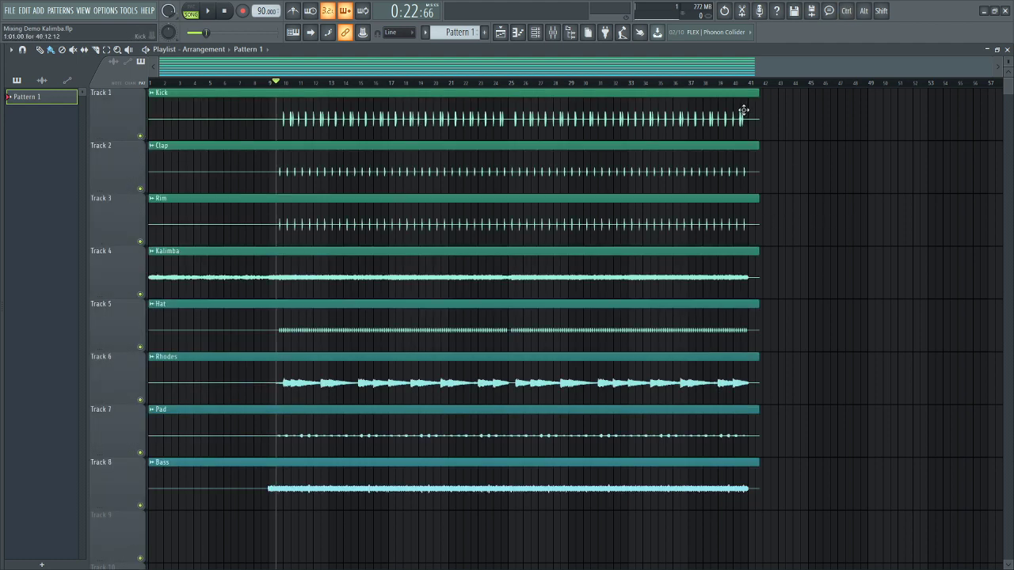
pyautogui.moveTo(778, 111); pyautogui.dragTo(712, 106)
pyautogui.moveTo(788, 506); pyautogui.dragTo(738, 489)
pyautogui.keyDown('ctrl'); pyautogui.click(833, 197); pyautogui.keyUp('ctrl')
# Solo the Clap and the Rim in turn, and enable both tracks together to compare their hits
pyautogui.rightClick(142, 189)
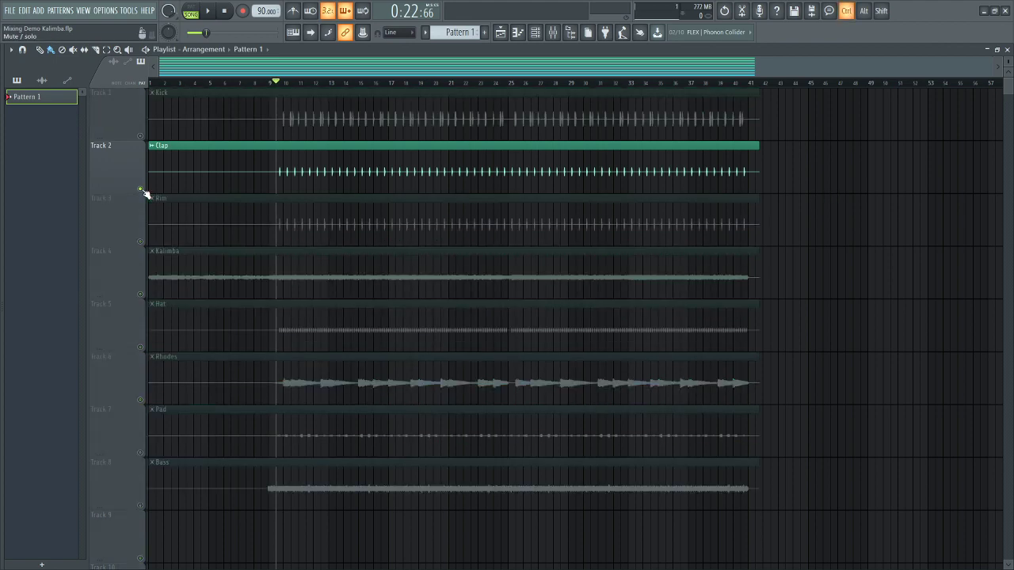
pyautogui.moveTo(988, 73); pyautogui.dragTo(513, 84)
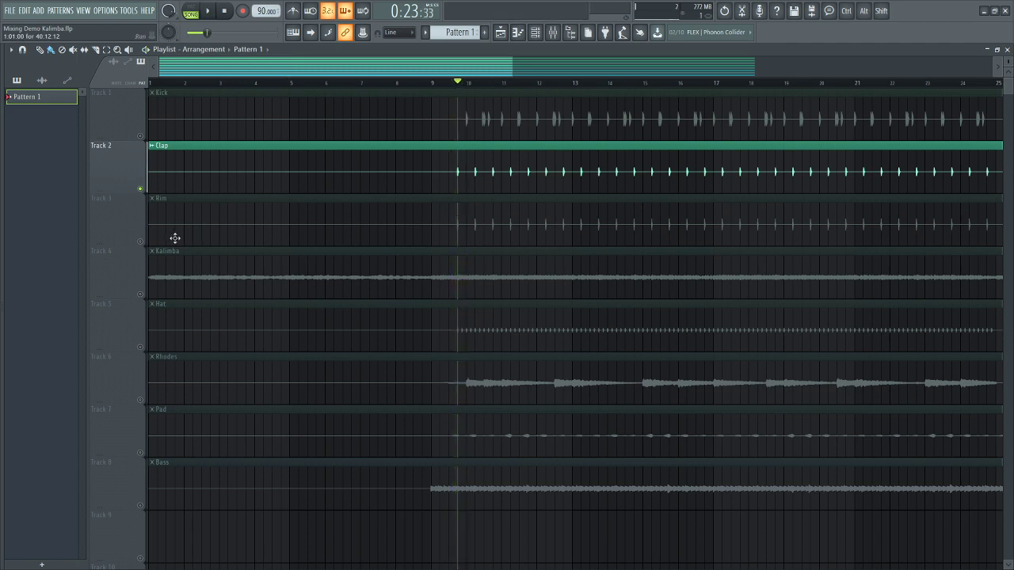
pyautogui.rightClick(141, 242)
pyautogui.press('space')
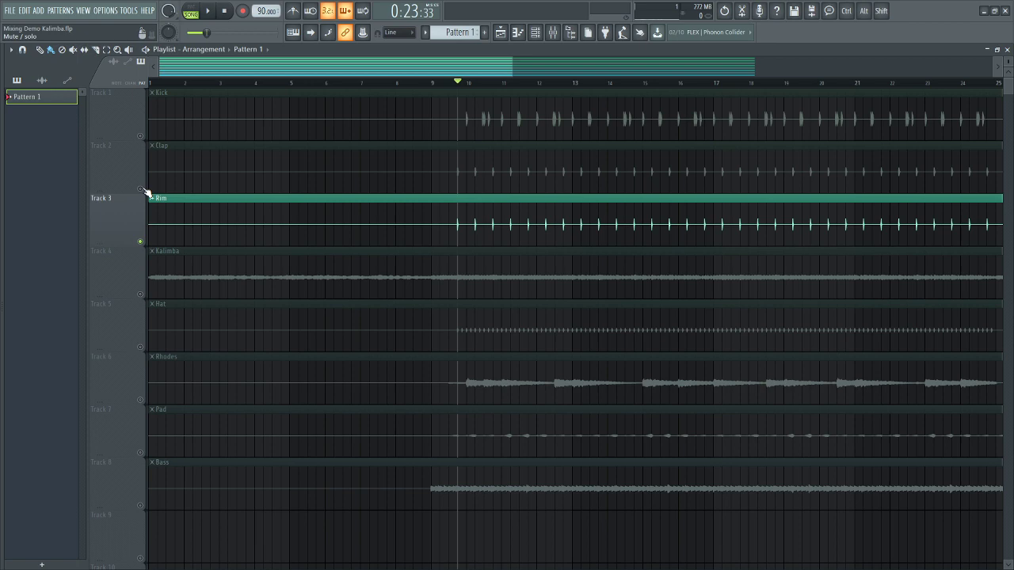
pyautogui.click(143, 189)
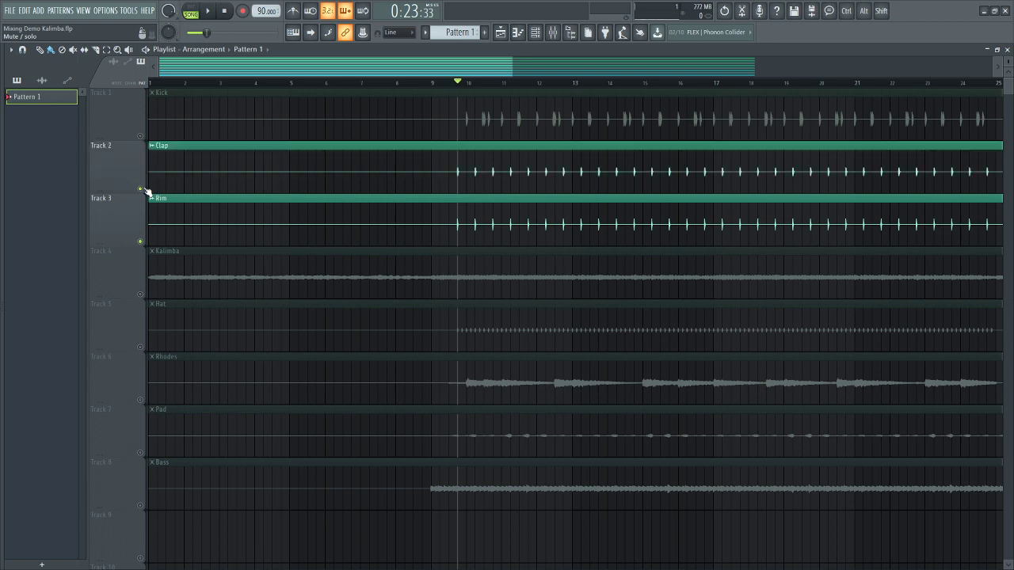
pyautogui.moveTo(503, 70); pyautogui.dragTo(425, 77)
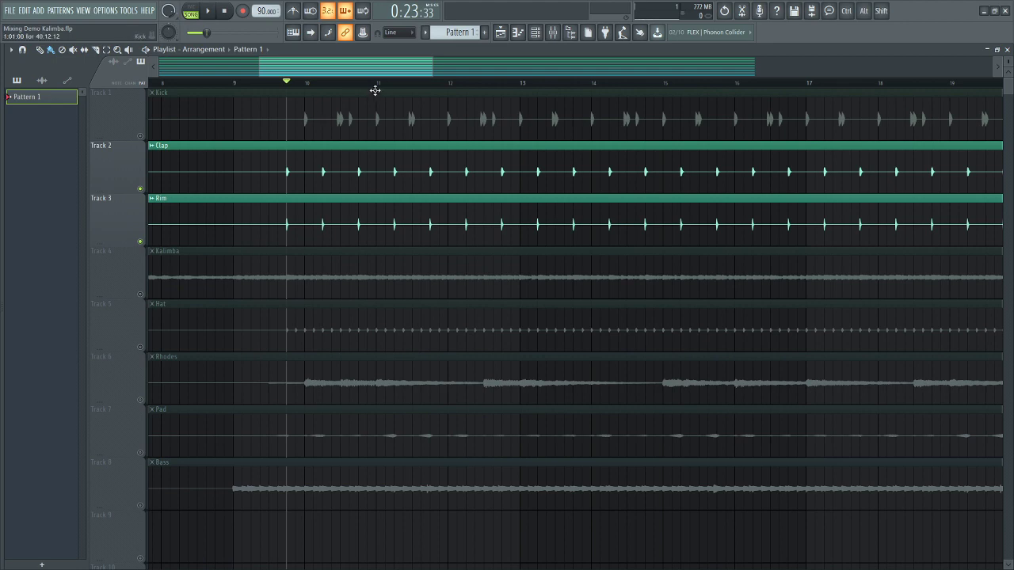
# Solo the Kalimba track and unmute the Rhodes track alongside it
pyautogui.scroll(-3, 217, 276)
pyautogui.keyDown('ctrl'); pyautogui.scroll(-5, 245, 249); pyautogui.keyUp('ctrl')
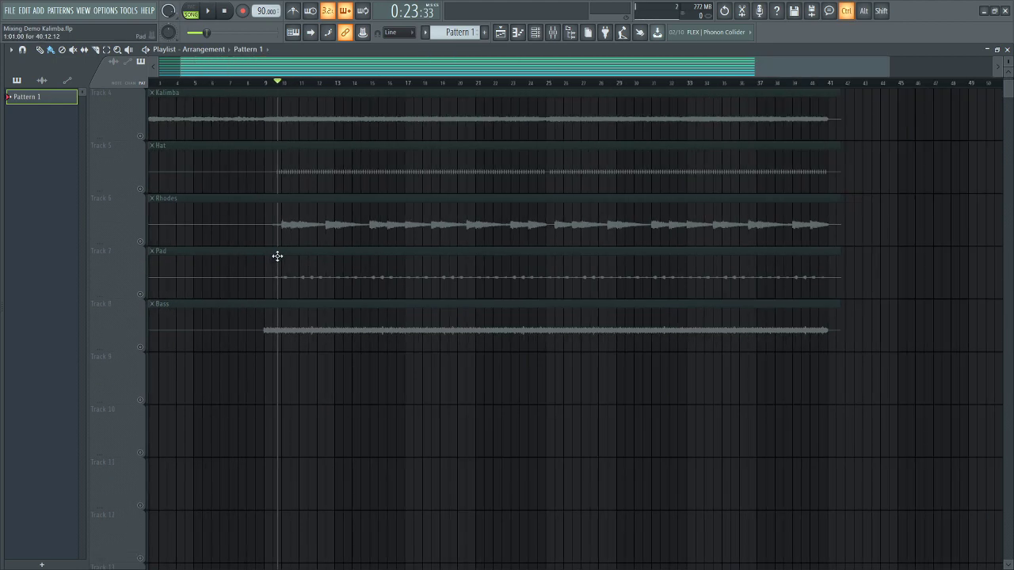
pyautogui.scroll(3, 278, 256)
pyautogui.keyDown('ctrl'); pyautogui.click(141, 292); pyautogui.keyUp('ctrl')
pyautogui.scroll(-3, 181, 305)
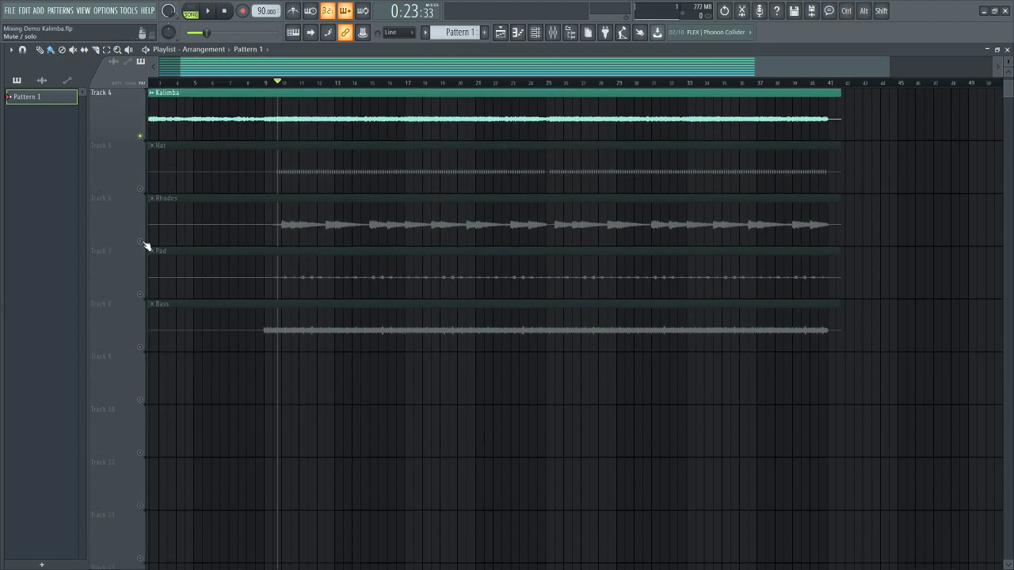
pyautogui.click(140, 242)
pyautogui.scroll(4, 330, 420)
pyautogui.scroll(3, 356, 426)
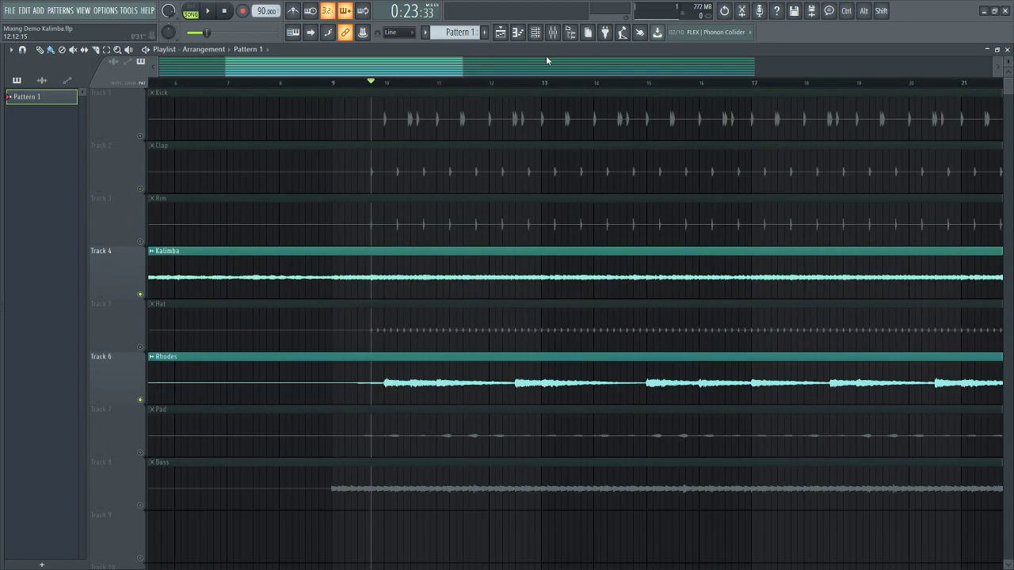
# Play the Kalimba and Rhodes together to examine their combined spectrum in the Master's Fruity Parametric EQ 2, and stop playback
pyautogui.press('F9')
pyautogui.press('space')
pyautogui.click(752, 346)
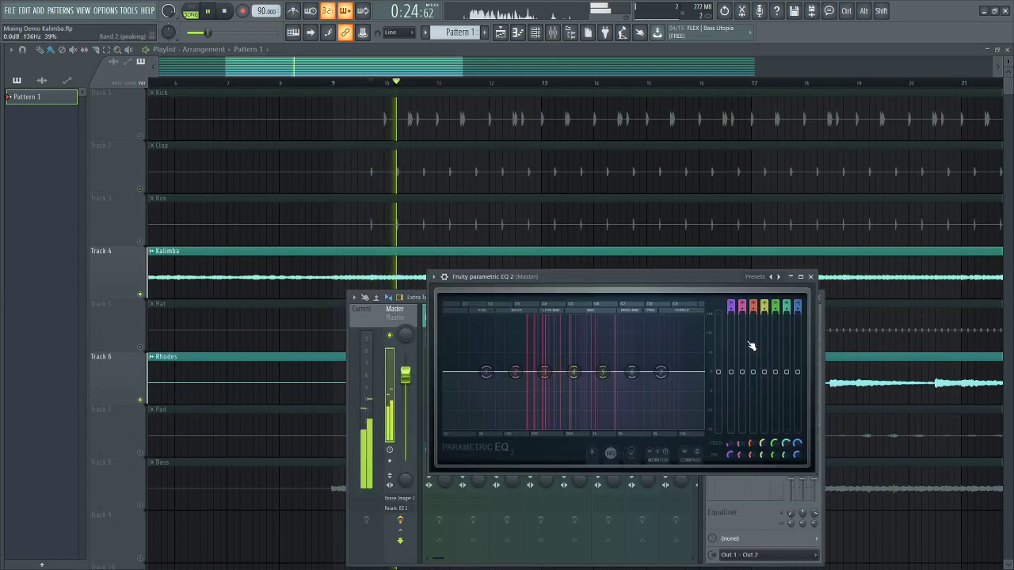
pyautogui.press('space')
pyautogui.click(810, 276)
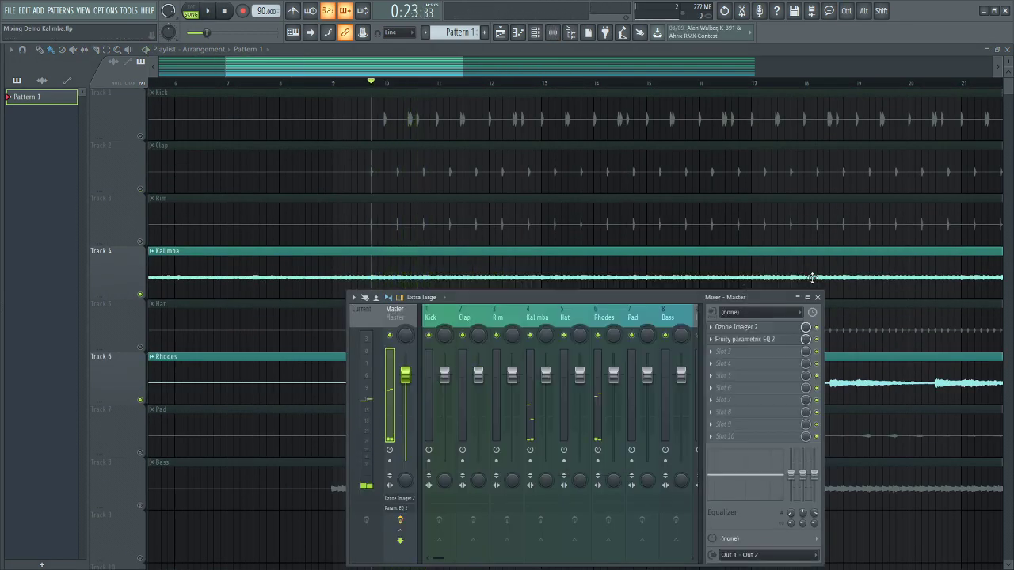
# Reopen the Master's Fruity Parametric EQ 2, reposition it to examine its frequency ranges, and close the plugin and mixer
pyautogui.click(734, 343)
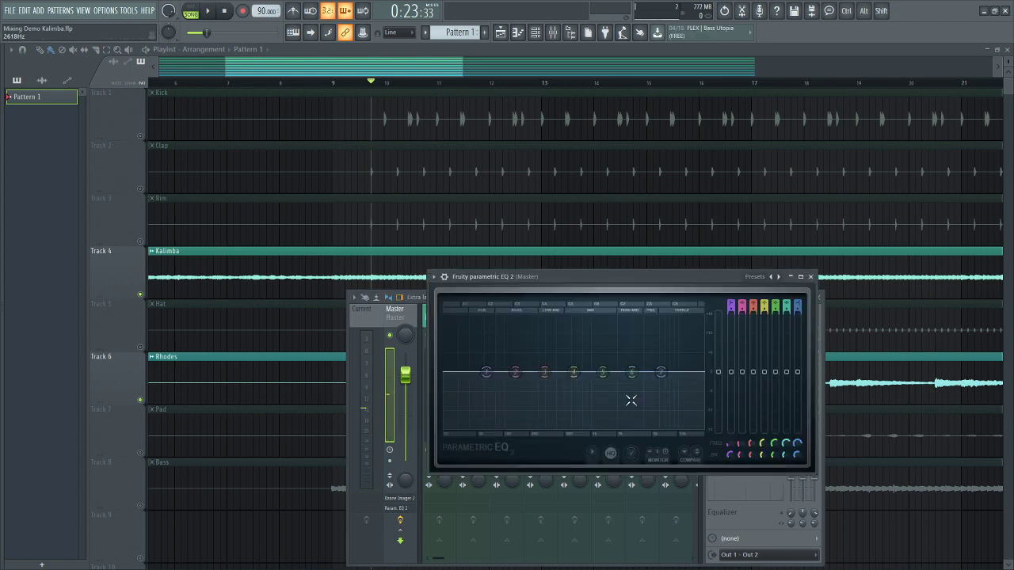
pyautogui.moveTo(661, 276); pyautogui.dragTo(640, 297)
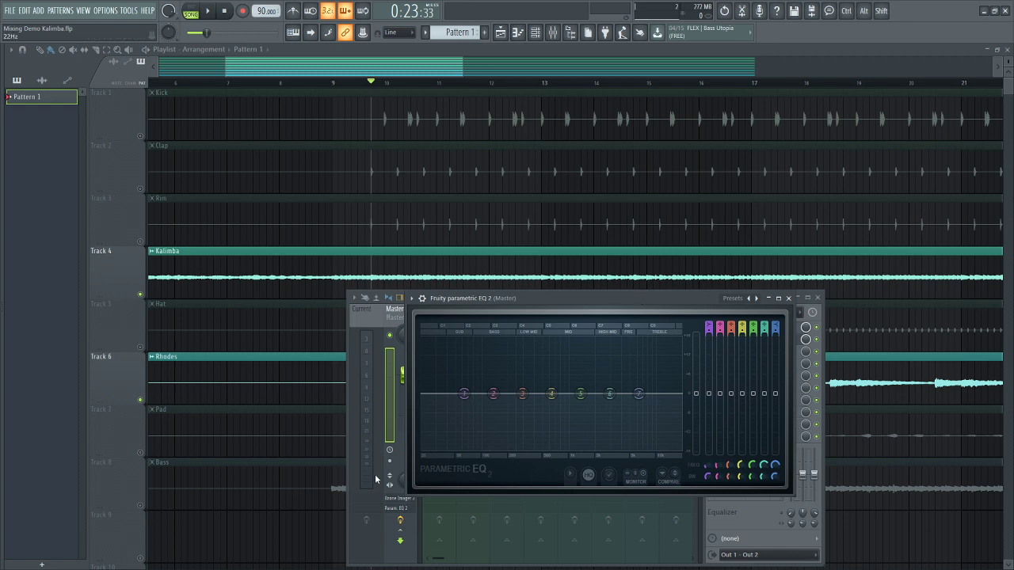
pyautogui.rightClick(247, 540)
# Solo the Hat track, play it to examine its spectrum in Fruity Parametric EQ 2, and return to the Hat clip in the playlist
pyautogui.keyDown('ctrl'); pyautogui.click(141, 347); pyautogui.keyUp('ctrl')
pyautogui.press('space')
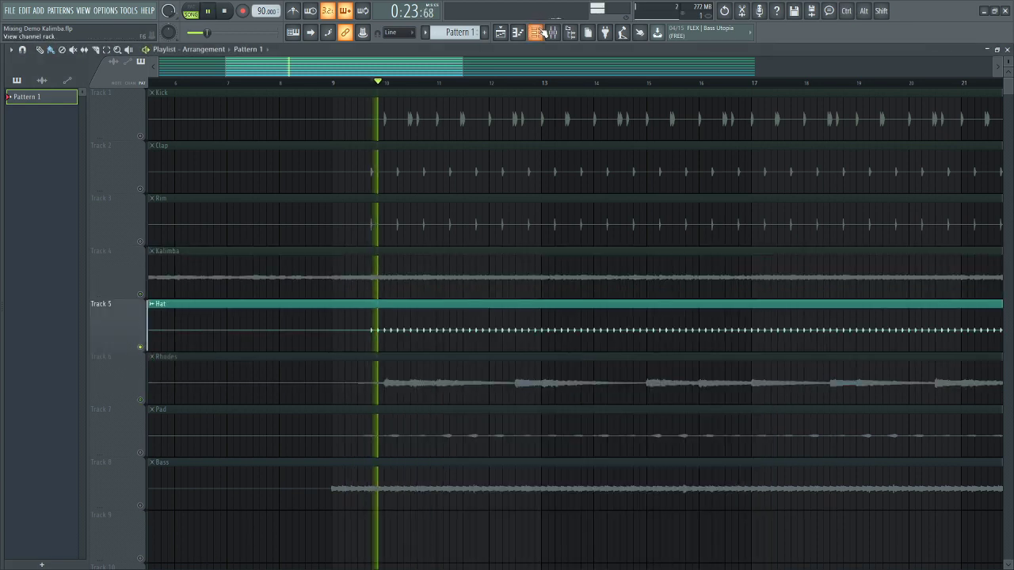
pyautogui.click(559, 35)
pyautogui.click(771, 340)
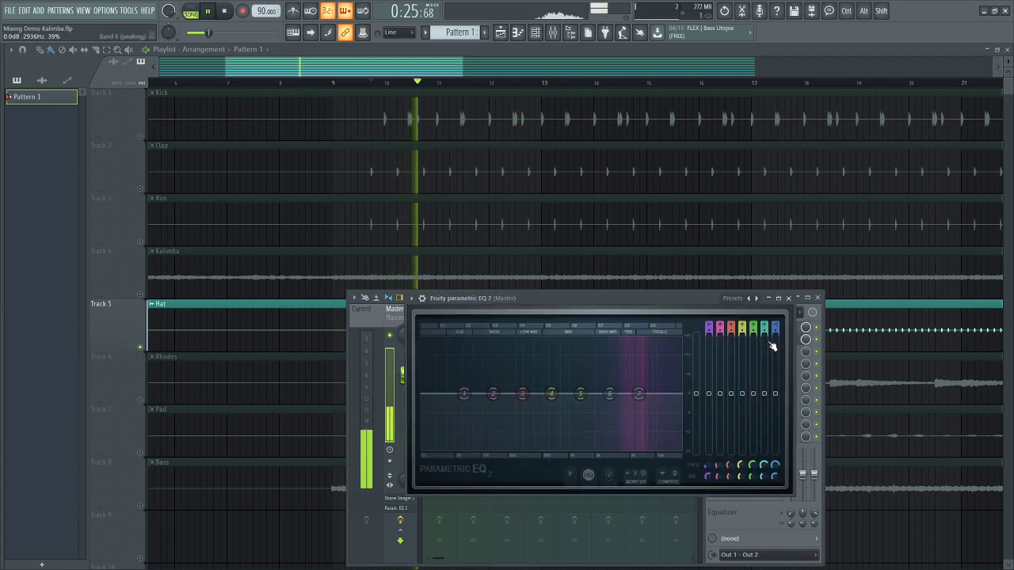
pyautogui.rightClick(255, 546)
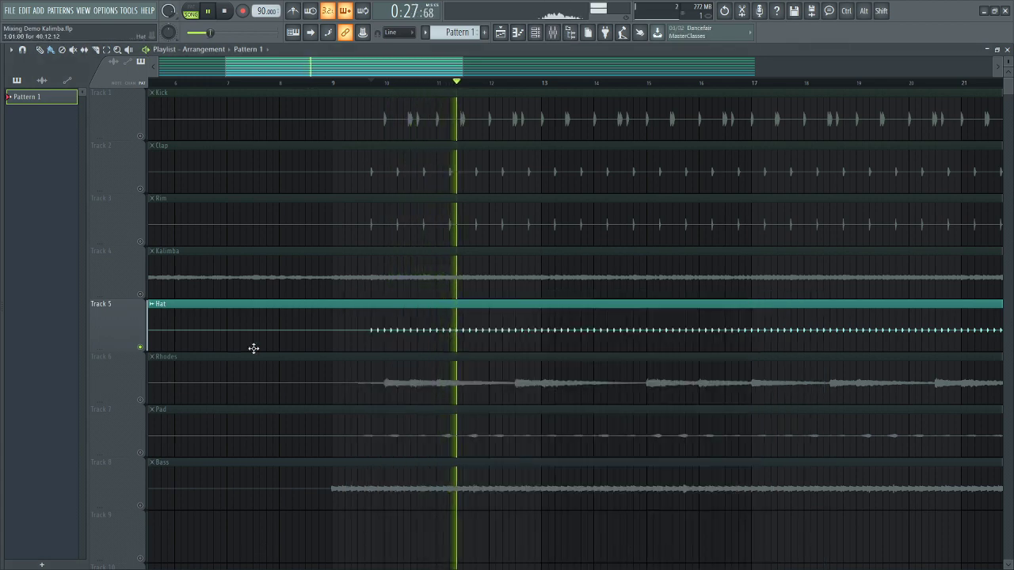
pyautogui.scroll(4, 376, 342)
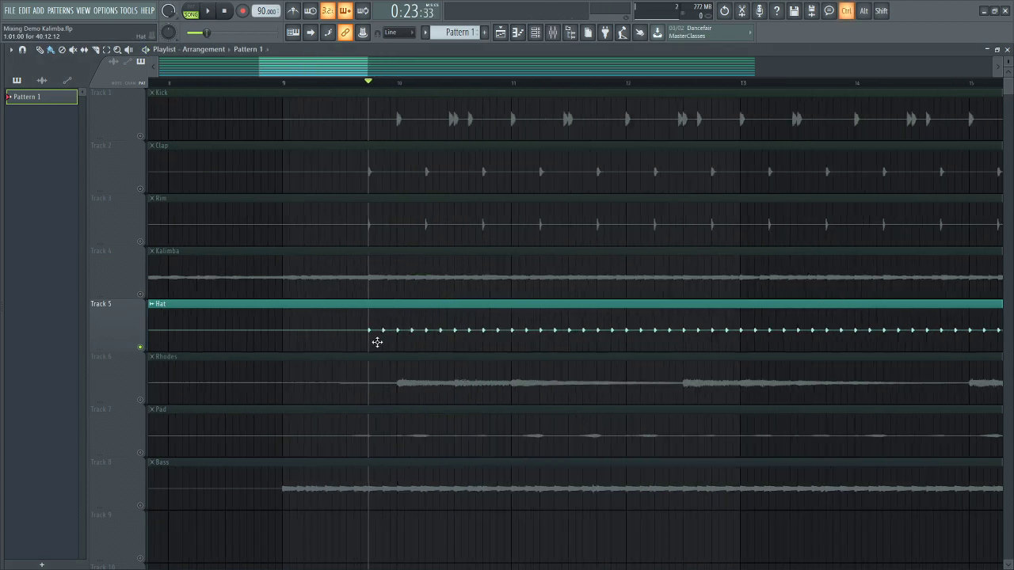
# Clear the Hat solo so that all eight playlist tracks play
pyautogui.scroll(6, 370, 341)
pyautogui.scroll(-8, 384, 338)
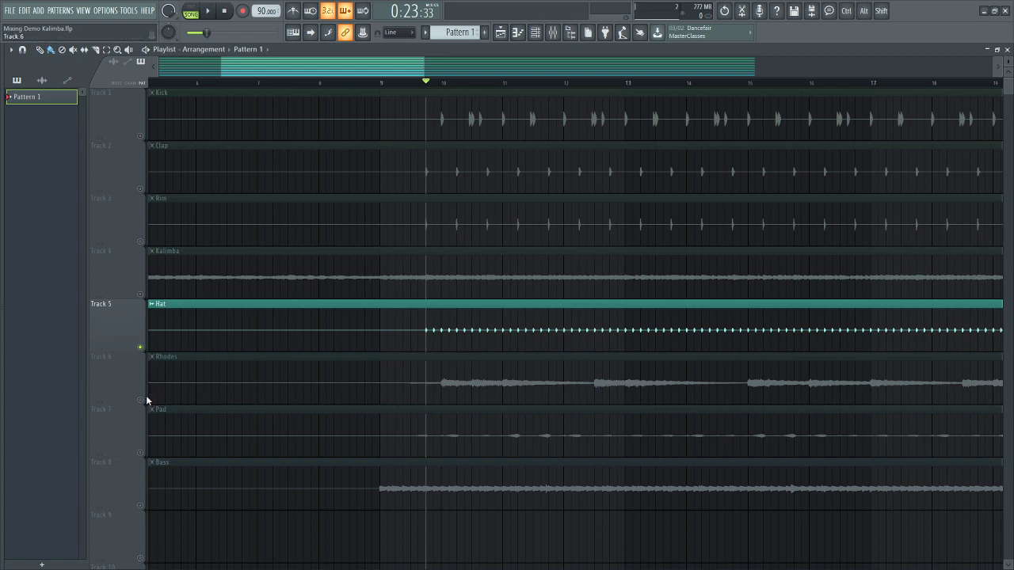
pyautogui.scroll(-8, 312, 525)
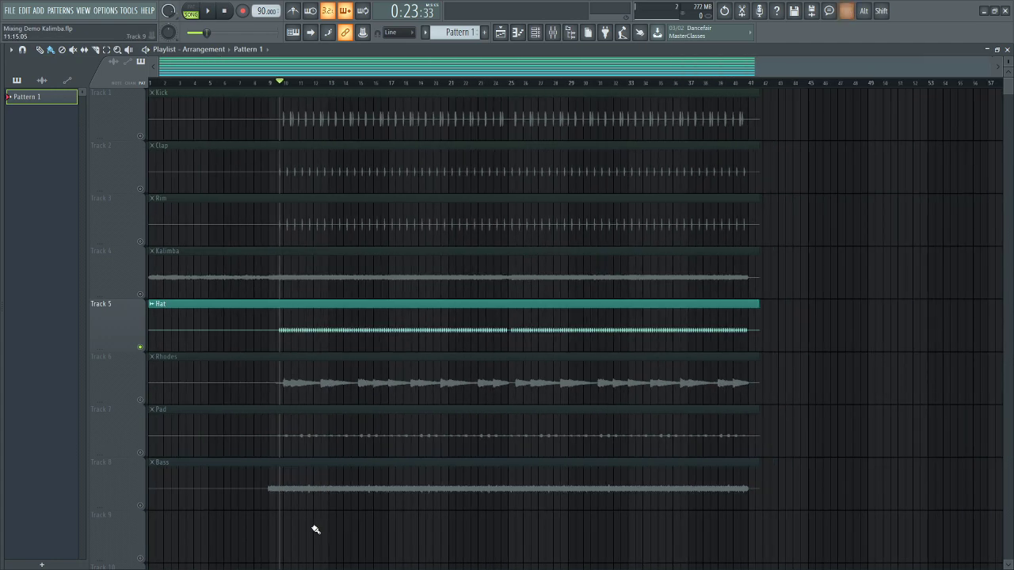
pyautogui.hotkey('ctrl', 'a')
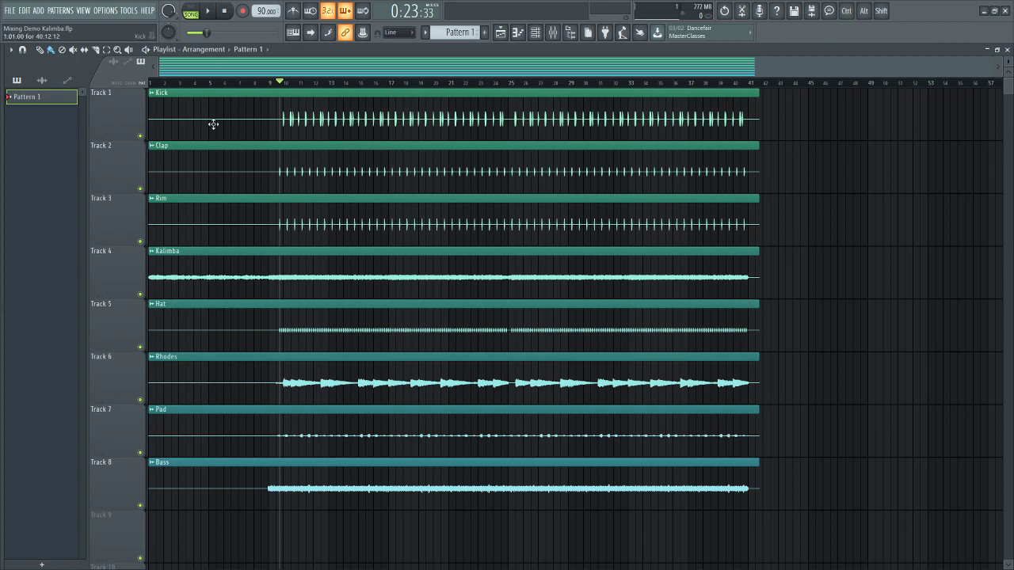
pyautogui.moveTo(990, 71); pyautogui.dragTo(793, 95)
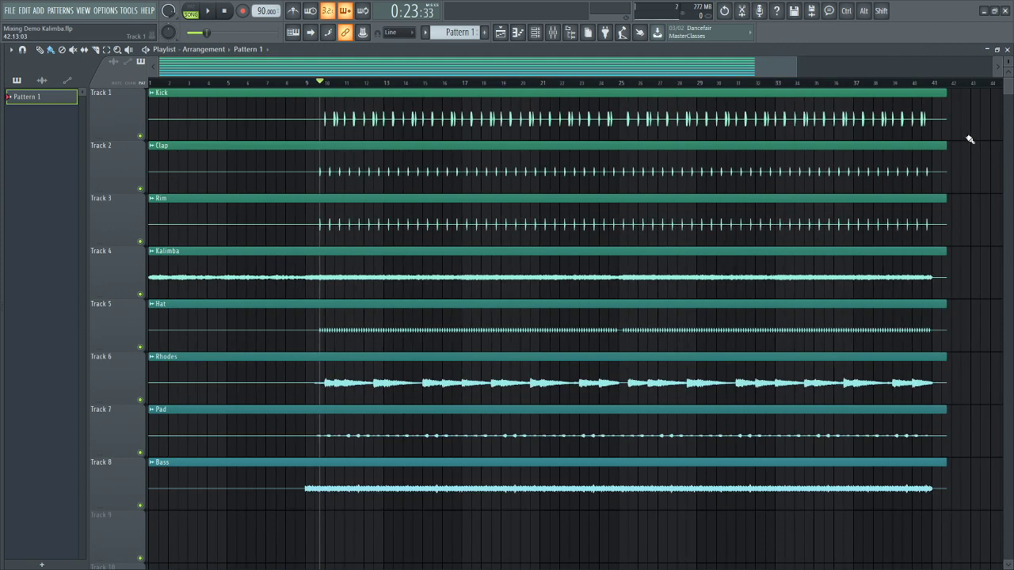
# List the audio clips in the playlist picker and move the playhead to bar 9, where the Bass begins
pyautogui.keyDown('ctrl'); pyautogui.click(828, 124); pyautogui.keyUp('ctrl')
pyautogui.click(656, 524)
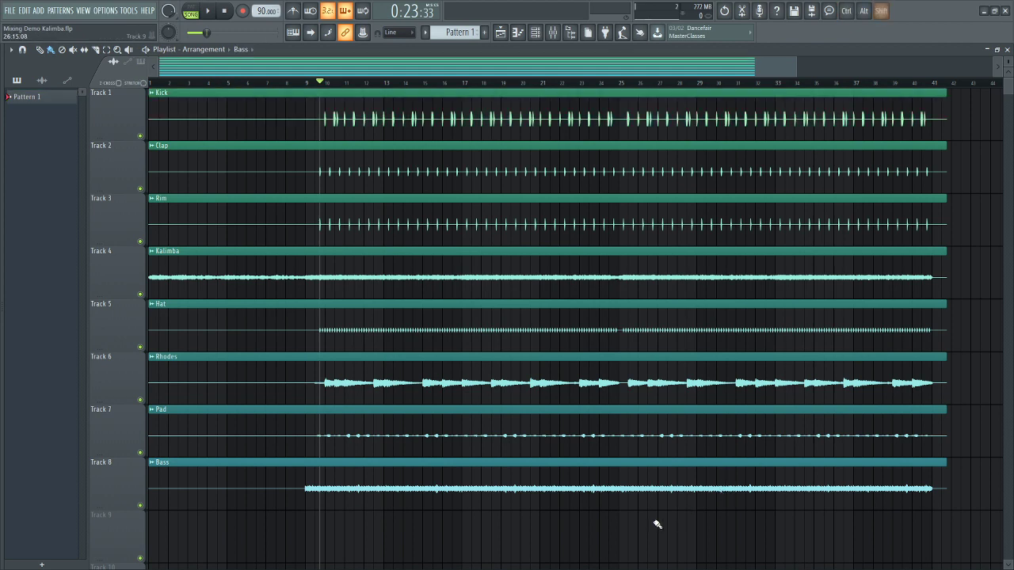
pyautogui.keyDown('ctrl'); pyautogui.click(475, 459); pyautogui.keyUp('ctrl')
pyautogui.click(416, 116)
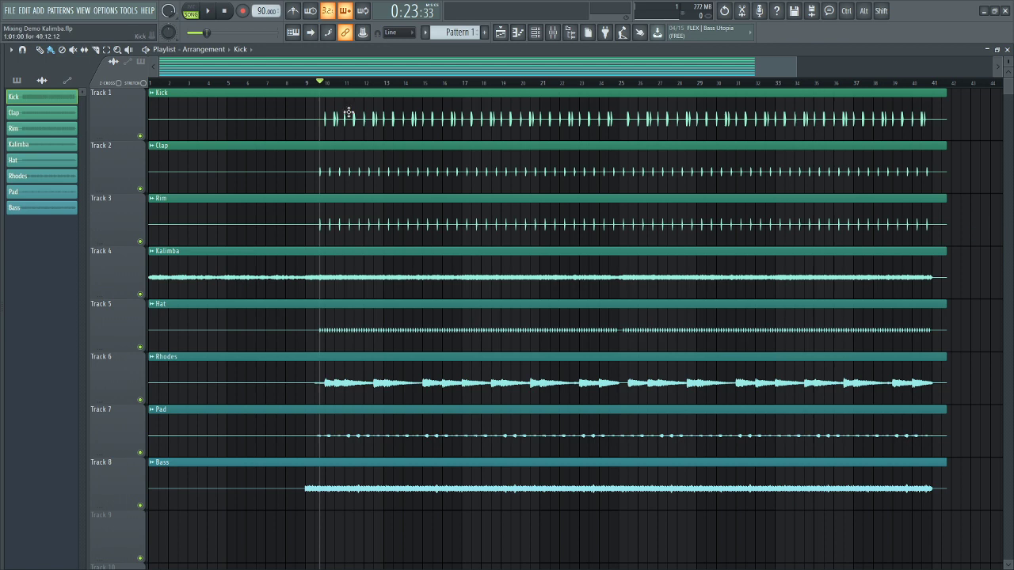
pyautogui.click(316, 86)
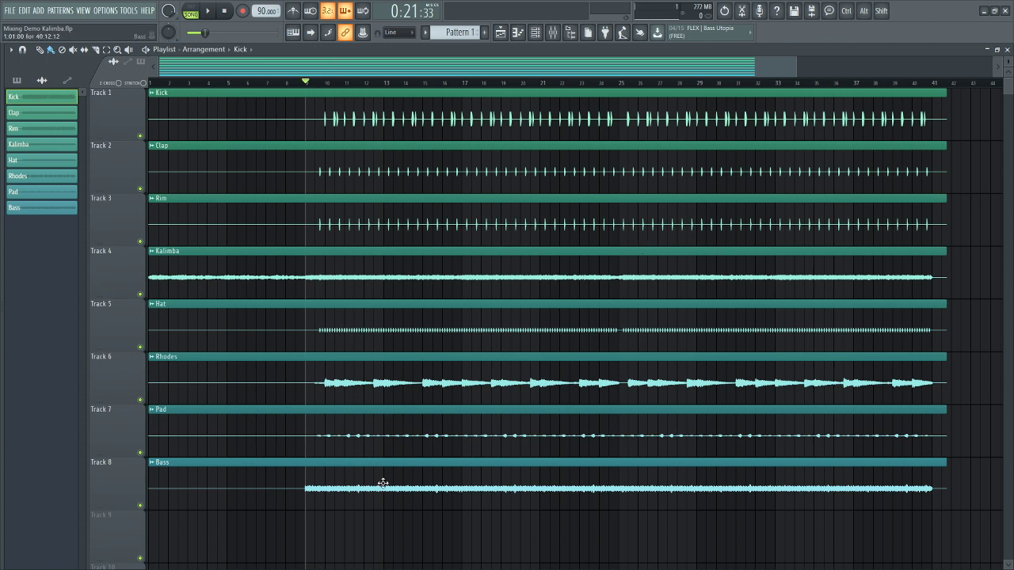
# Open the mixer and move the empty Insert 9 track ahead of Kick so it becomes the first insert
pyautogui.click(553, 31)
pyautogui.click(685, 323)
pyautogui.click(646, 320)
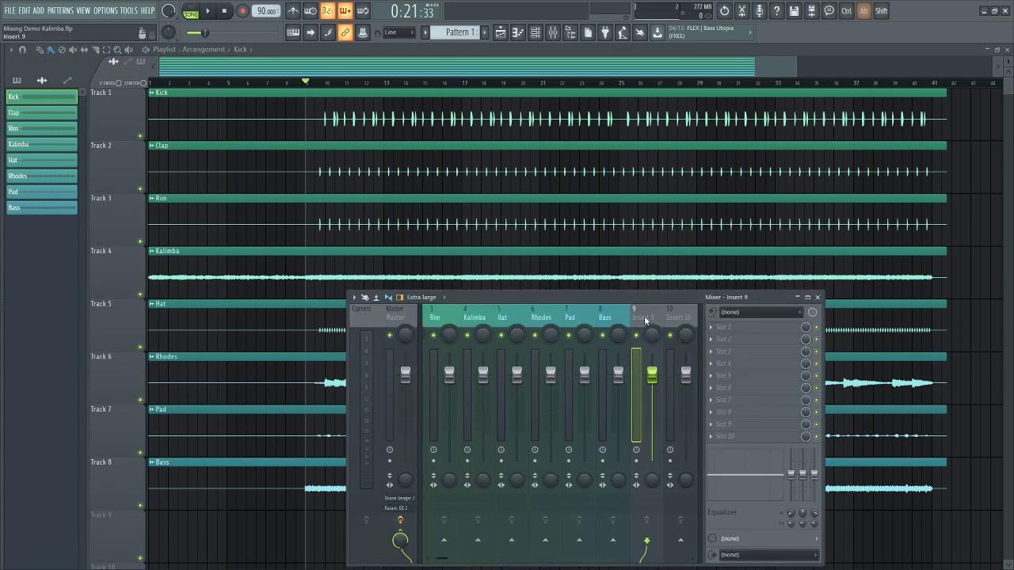
pyautogui.hotkey('alt', 'Left')
pyautogui.hotkey('alt', 'Left')
pyautogui.hotkey('alt', 'Left')
pyautogui.hotkey('alt', 'Left')
pyautogui.hotkey('alt', 'Left')
pyautogui.hotkey('alt', 'Left')
pyautogui.hotkey('alt', 'Left')
pyautogui.hotkey('alt', 'Left')
pyautogui.hotkey('alt', 'Left')
pyautogui.hotkey('alt', 'Left')
pyautogui.hotkey('alt', 'Left')
pyautogui.hotkey('alt', 'Left')
pyautogui.hotkey('alt', 'Left')
pyautogui.hotkey('alt', 'Left')
pyautogui.hotkey('alt', 'Left')
pyautogui.hotkey('alt', 'Left')
pyautogui.hotkey('alt', 'Left')
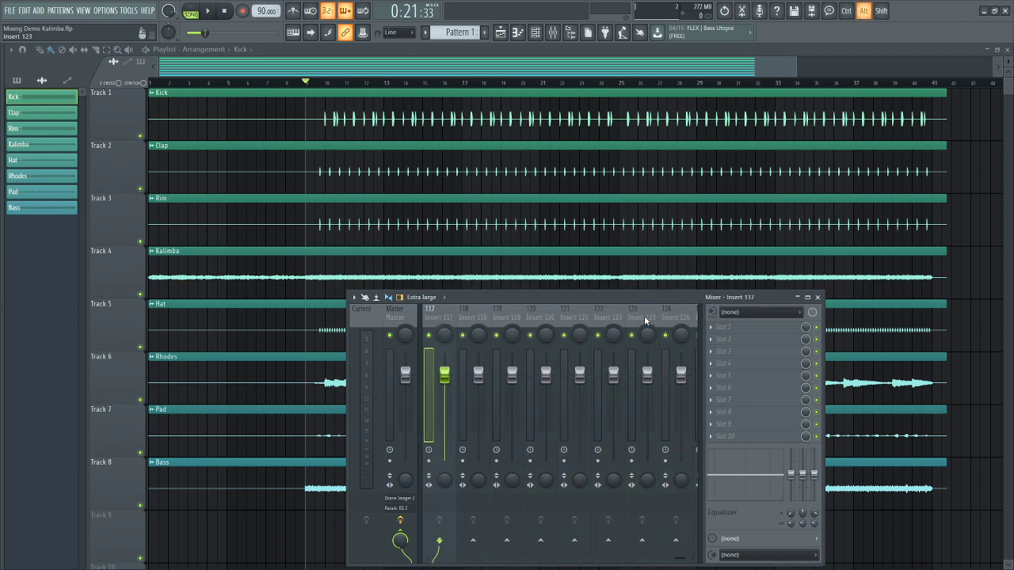
pyautogui.hotkey('alt', 'Right')
pyautogui.moveTo(619, 307); pyautogui.dragTo(631, 331)
pyautogui.click(437, 318)
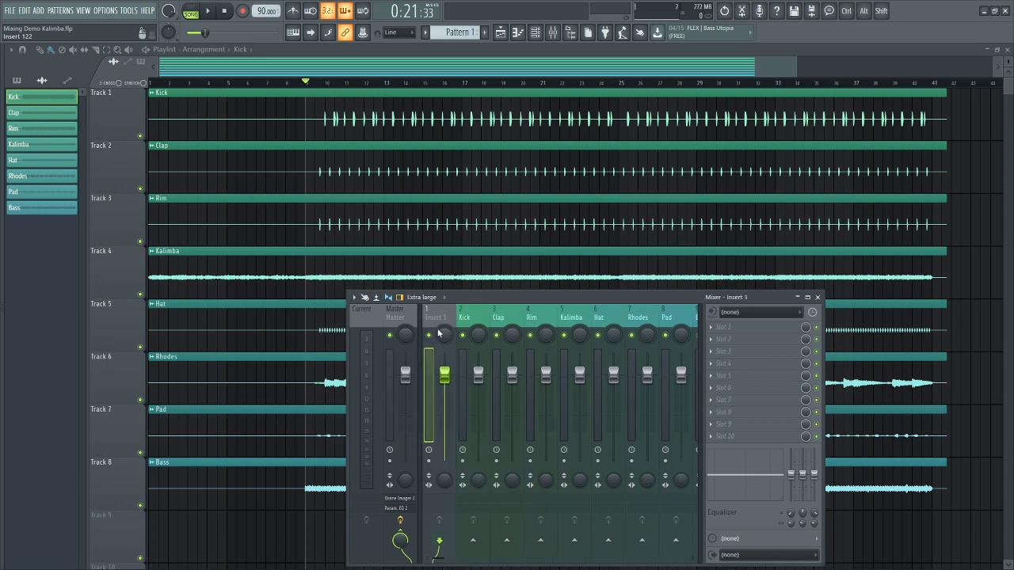
# Load Fruity Limiter in the first effect slot of Insert 1 and reposition its window
pyautogui.click(712, 327)
pyautogui.moveTo(725, 333)
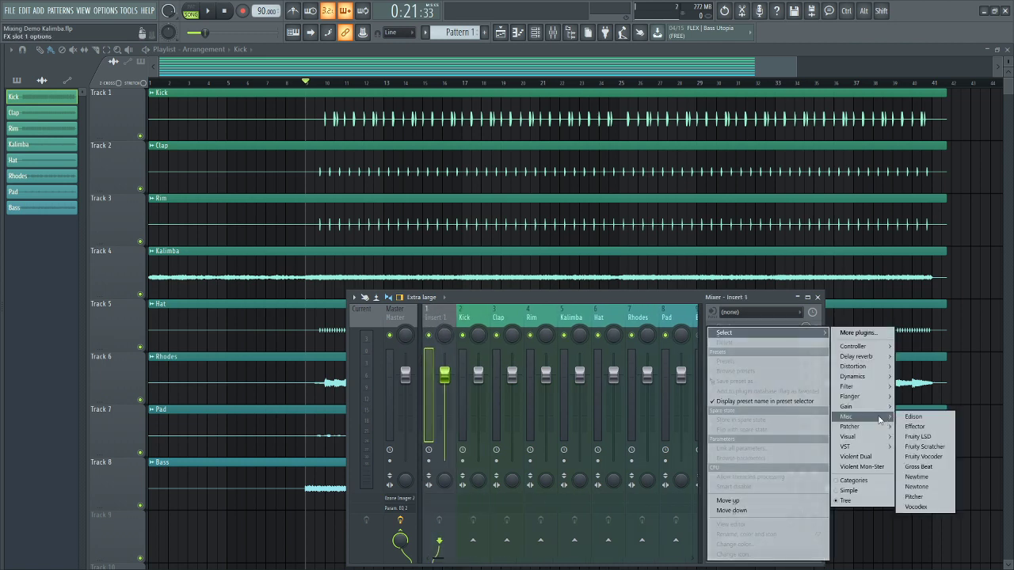
pyautogui.moveTo(874, 391)
pyautogui.moveTo(852, 376)
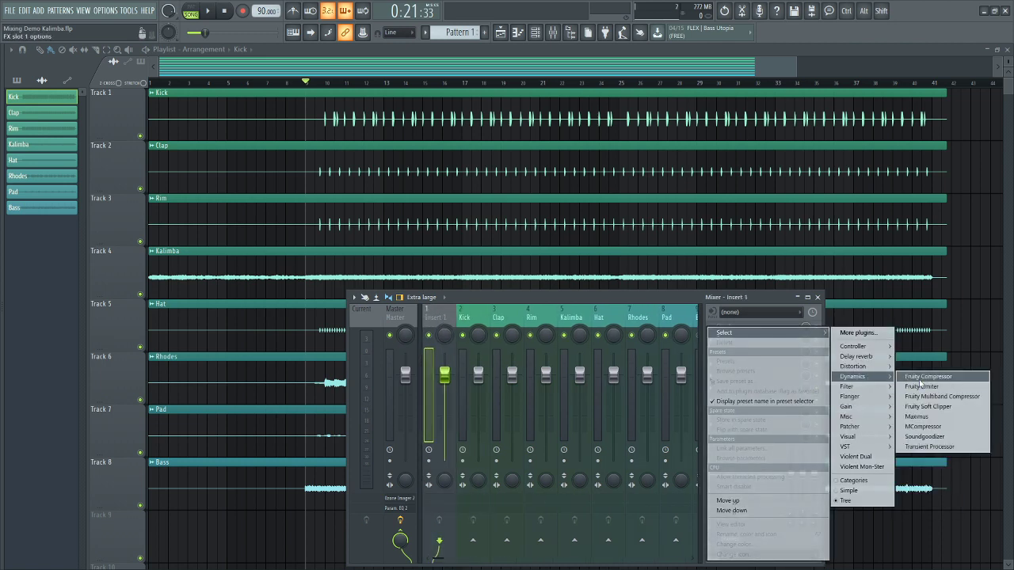
pyautogui.click(922, 386)
pyautogui.moveTo(274, 153); pyautogui.dragTo(285, 158)
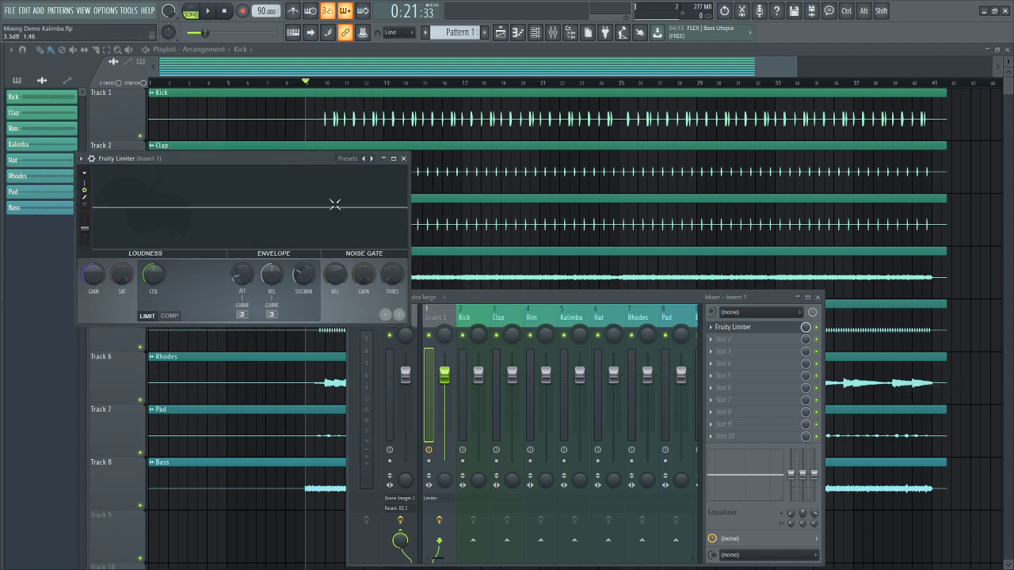
# Sidechain the Kick mixer track to Insert 1
pyautogui.click(501, 296)
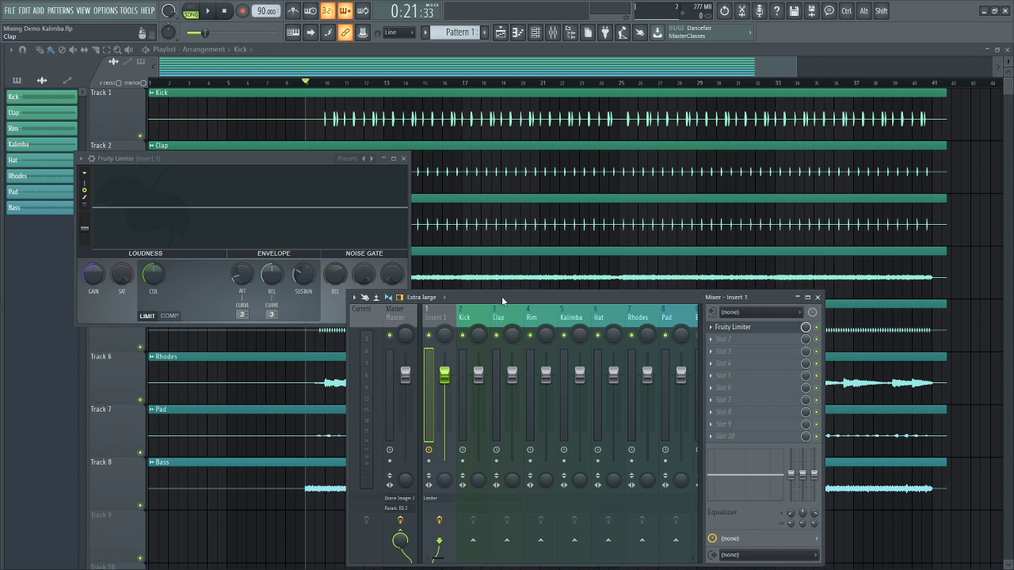
pyautogui.click(479, 552)
pyautogui.rightClick(439, 542)
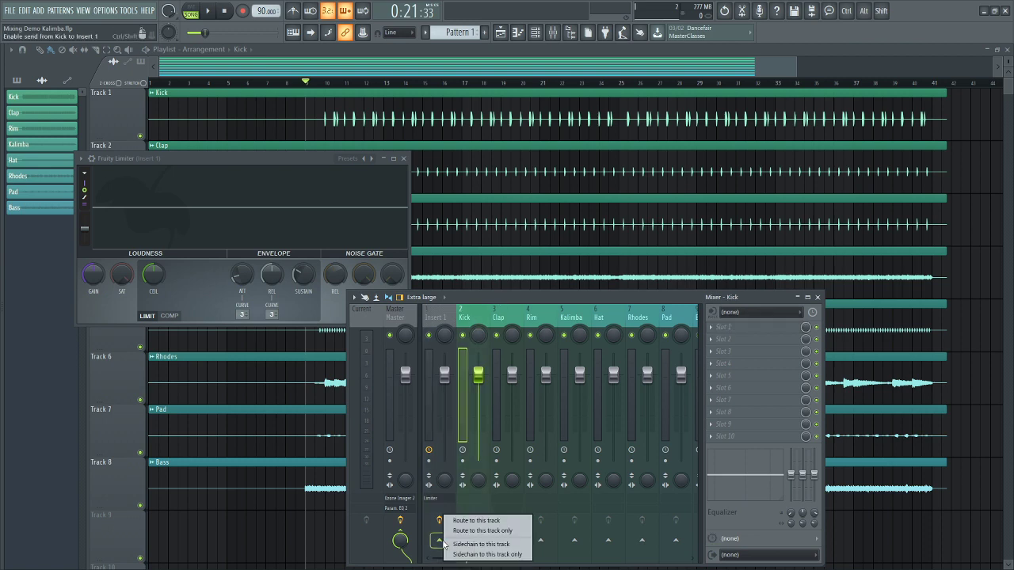
pyautogui.click(475, 544)
# Switch Insert 1's Fruity Limiter to compressor mode and choose Kick as its sidechain source
pyautogui.click(437, 318)
pyautogui.click(778, 329)
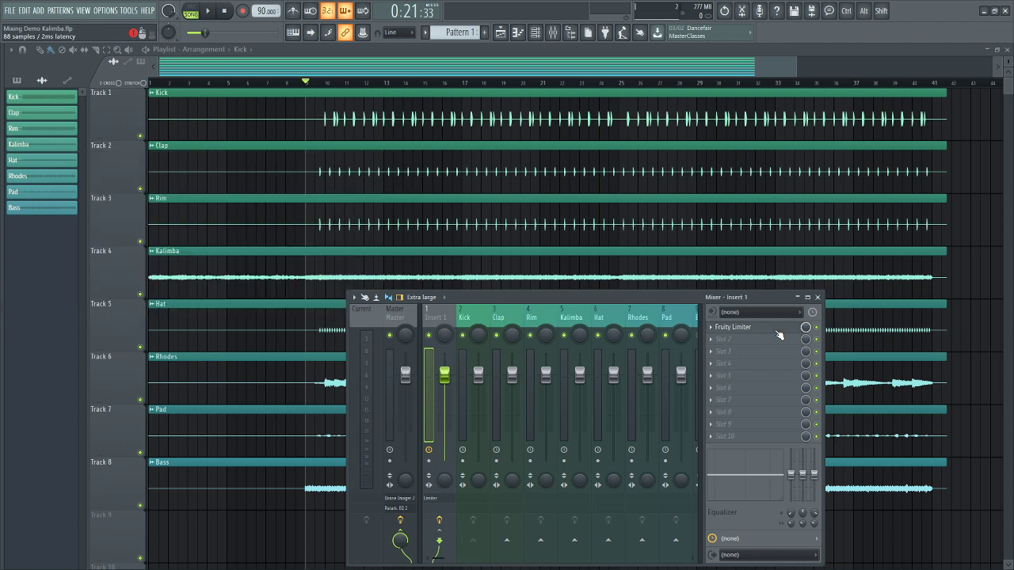
pyautogui.click(777, 329)
pyautogui.click(170, 315)
pyautogui.click(272, 315)
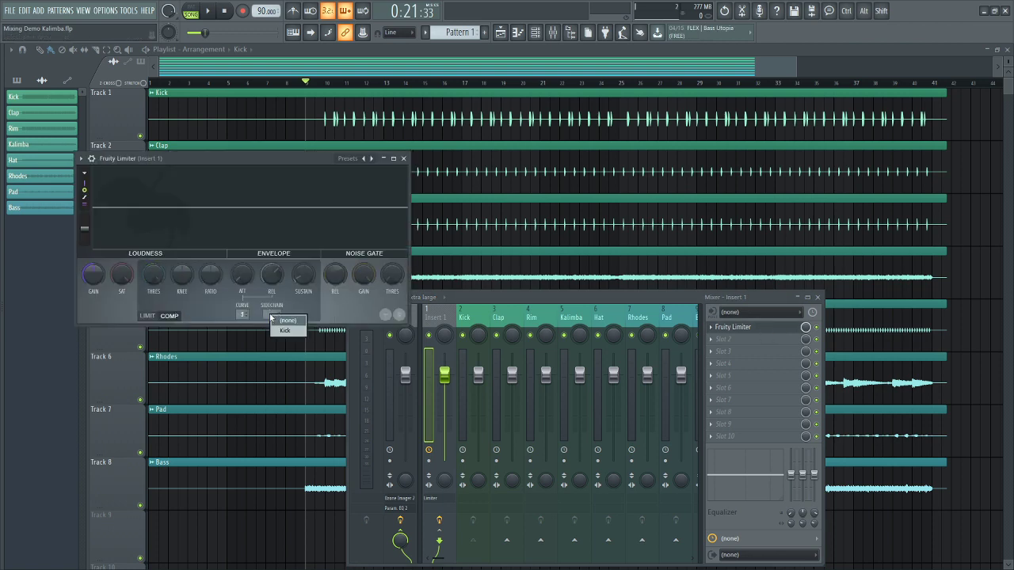
pyautogui.click(285, 330)
# Lower the threshold and raise the ratio of the Fruity Limiter's compressor, and close the plugin
pyautogui.moveTo(230, 159); pyautogui.dragTo(492, 220)
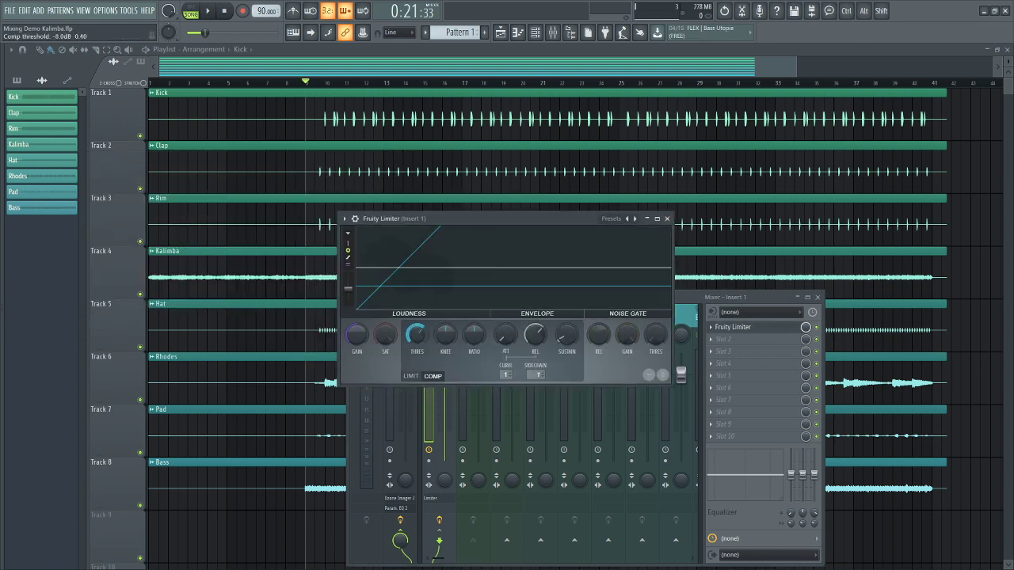
pyautogui.moveTo(417, 334); pyautogui.dragTo(416, 355)
pyautogui.moveTo(474, 334); pyautogui.dragTo(474, 304)
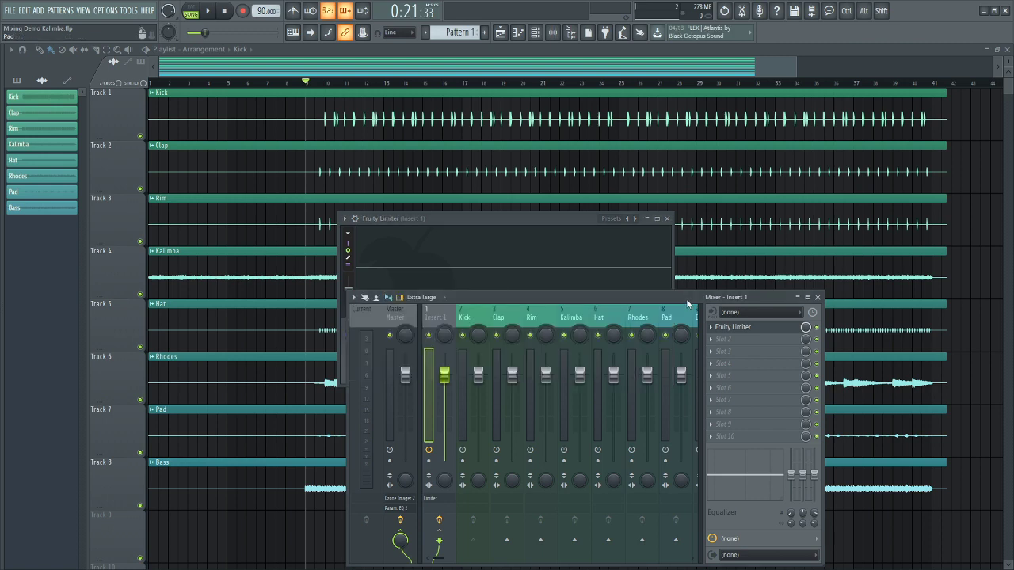
pyautogui.click(667, 219)
# Sidechain the Bass mixer track to Insert 1
pyautogui.moveTo(492, 320); pyautogui.dragTo(691, 326)
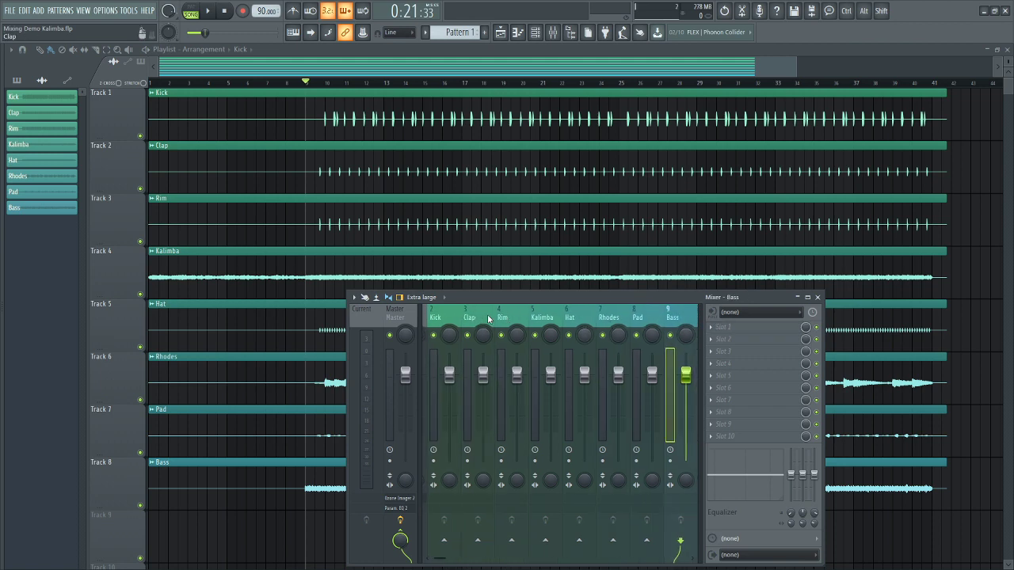
pyautogui.scroll(1, 450, 566)
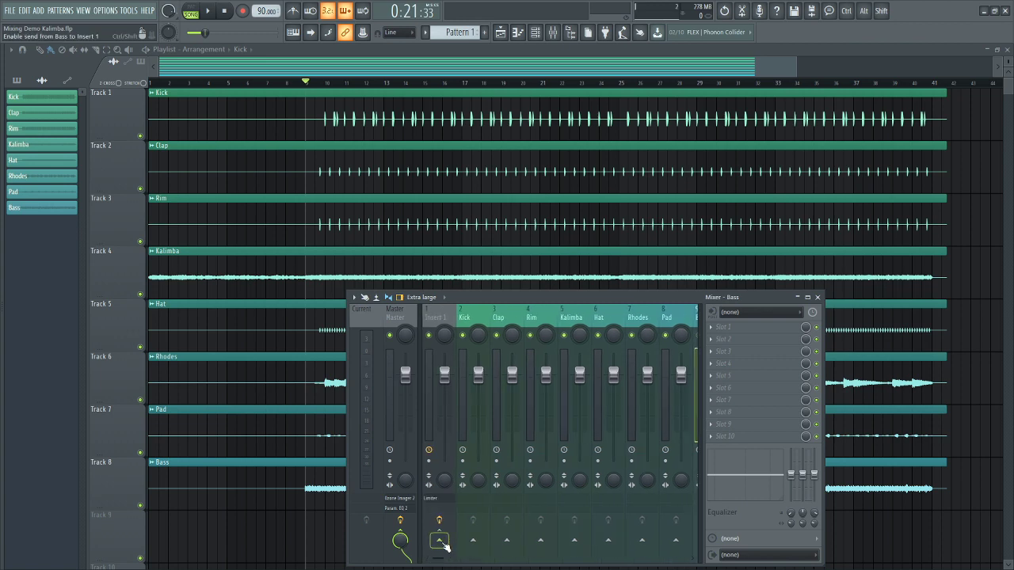
pyautogui.rightClick(444, 543)
pyautogui.click(462, 545)
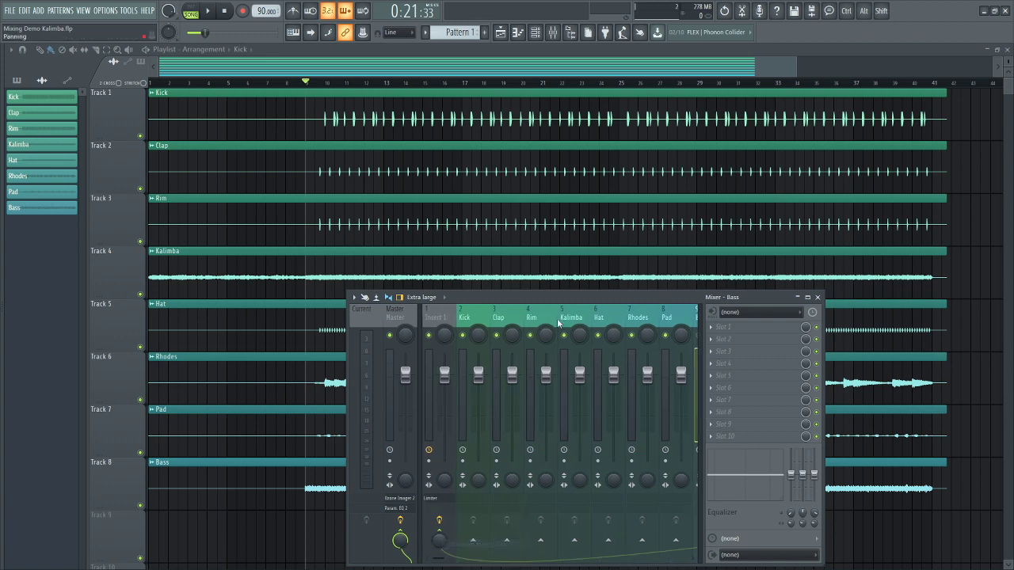
# Select the Kalimba, Hat, Rhodes, Pad and Bass mixer tracks and route them only to Insert 1
pyautogui.click(577, 318)
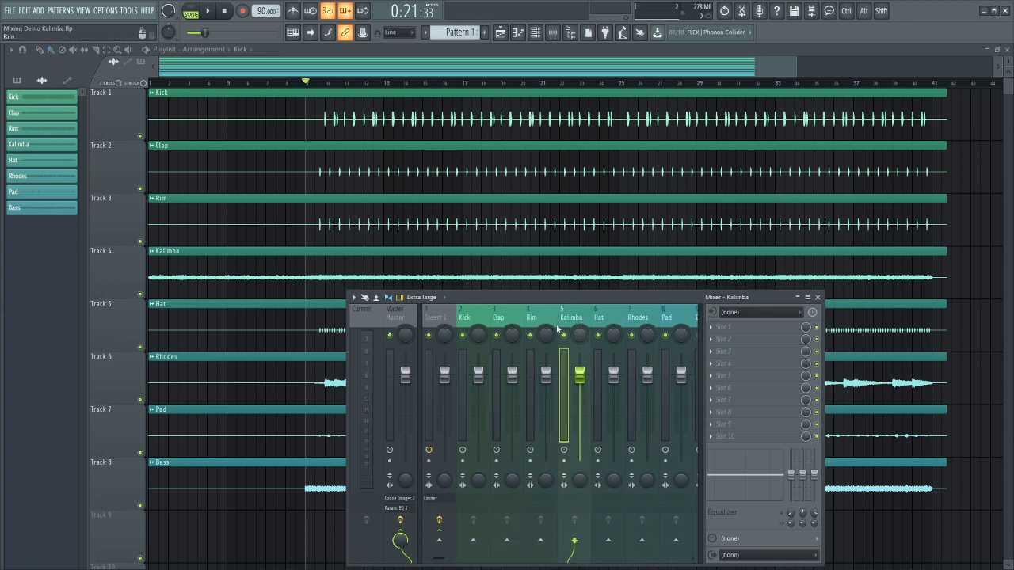
pyautogui.moveTo(577, 318); pyautogui.dragTo(515, 320)
pyautogui.click(645, 319)
pyautogui.moveTo(444, 558); pyautogui.dragTo(439, 555)
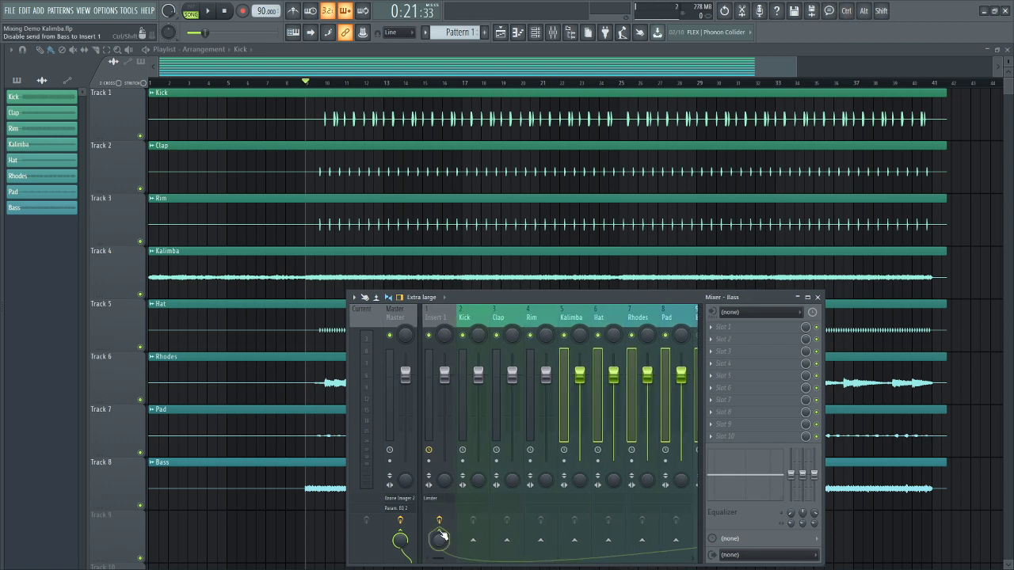
pyautogui.rightClick(438, 542)
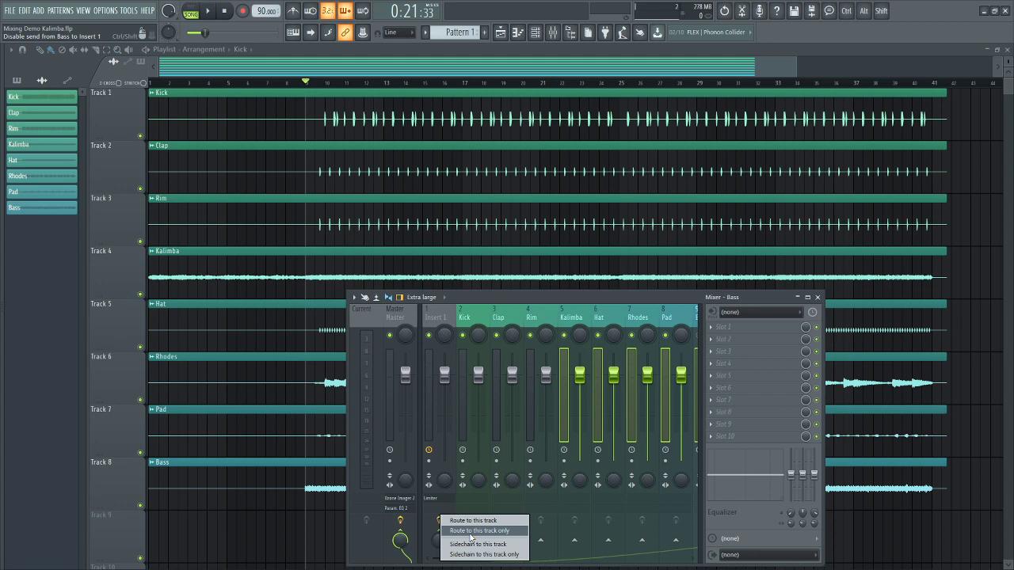
pyautogui.click(470, 534)
# Play the song to examine the kick's ducking in Insert 1's Fruity Limiter, then stop playback and close the mixer
pyautogui.press('space')
pyautogui.click(437, 318)
pyautogui.click(738, 328)
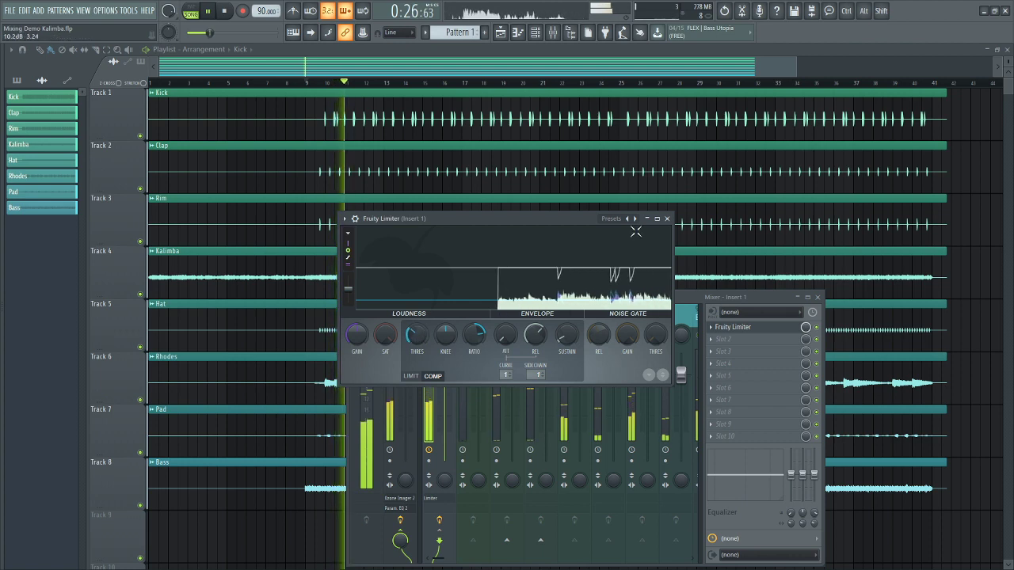
pyautogui.click(668, 219)
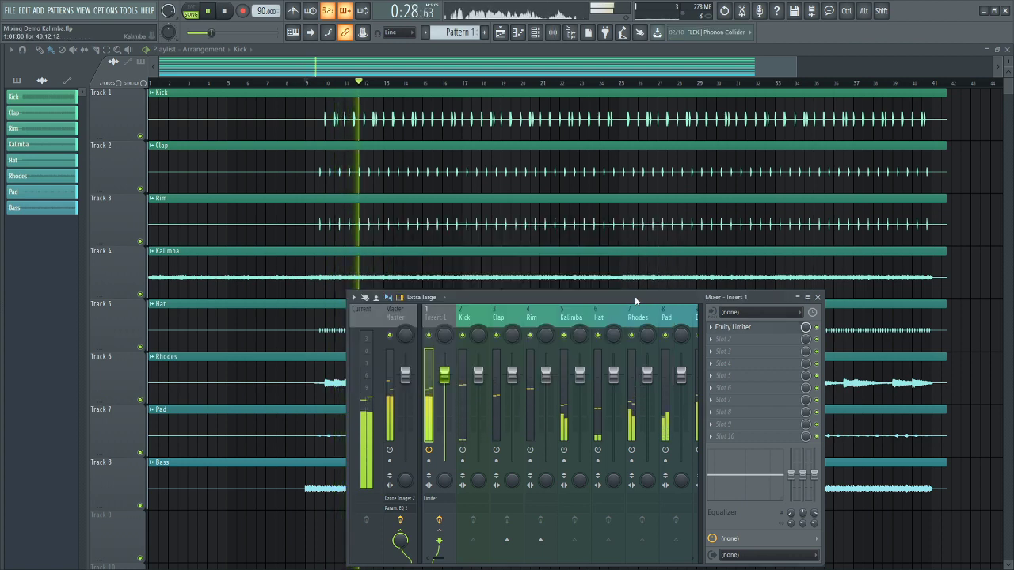
pyautogui.press('space')
pyautogui.press('F9')
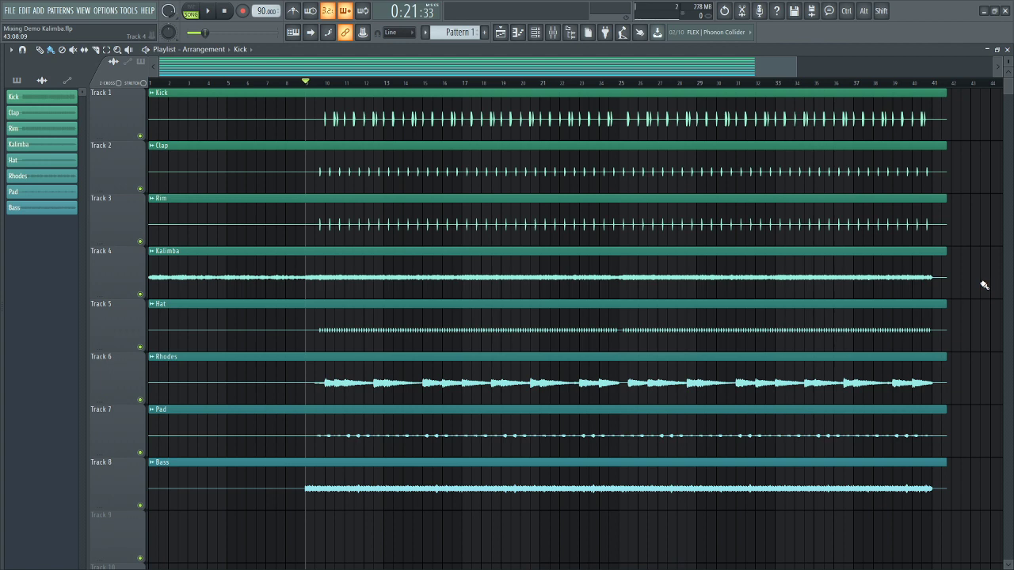
pyautogui.moveTo(796, 73); pyautogui.dragTo(755, 82)
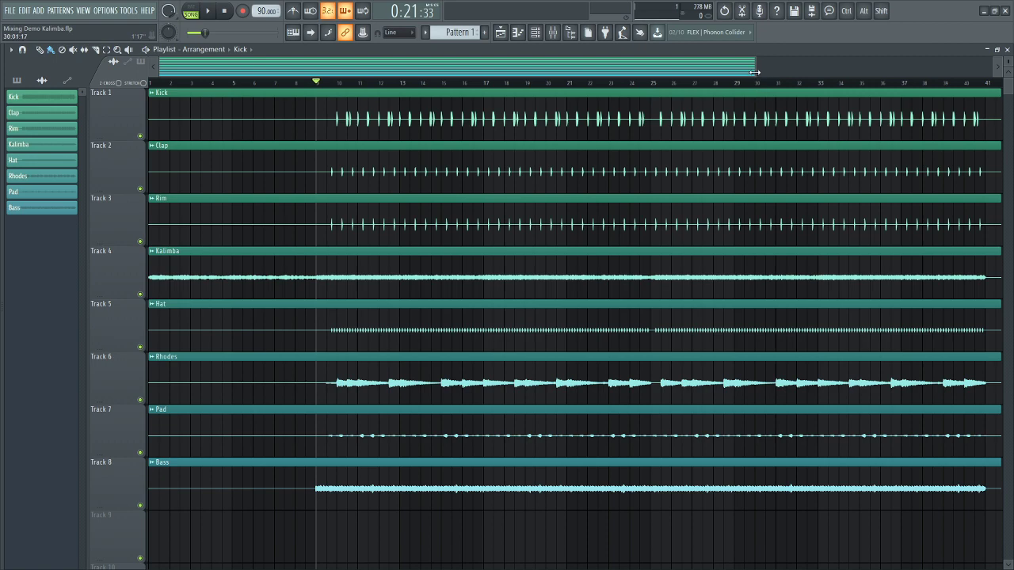
pyautogui.moveTo(755, 70); pyautogui.dragTo(448, 167)
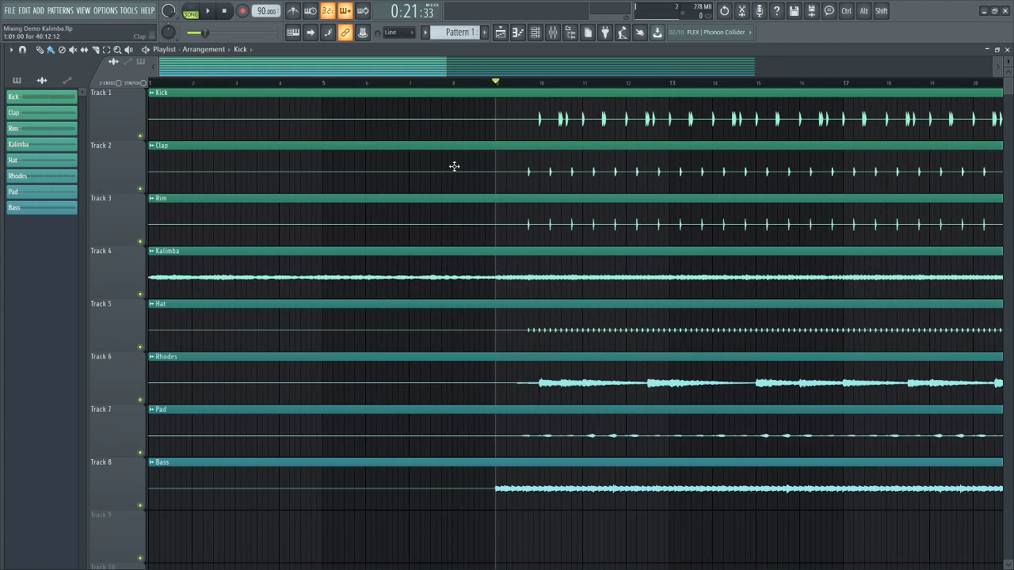